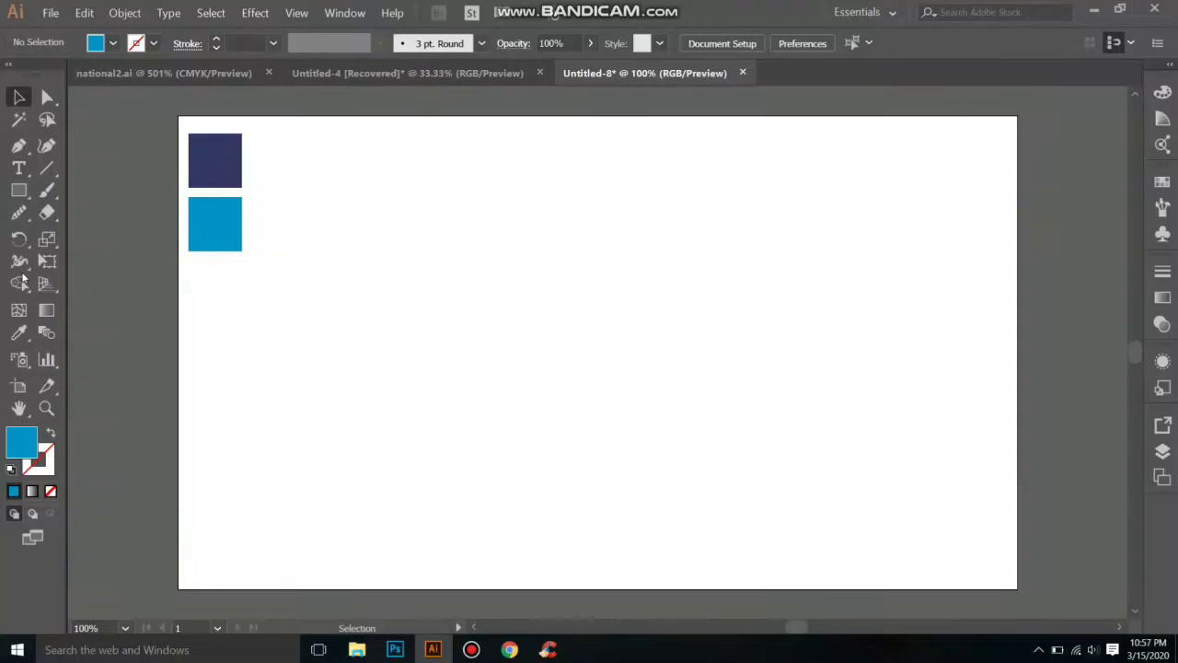
Draw a blue rounded rectangle, about 240 by 162 px with 12 px corners, at the artboard centre
{"action": "left_click", "coordinate": [18, 190]}
{"action": "left_click", "coordinate": [87, 208]}
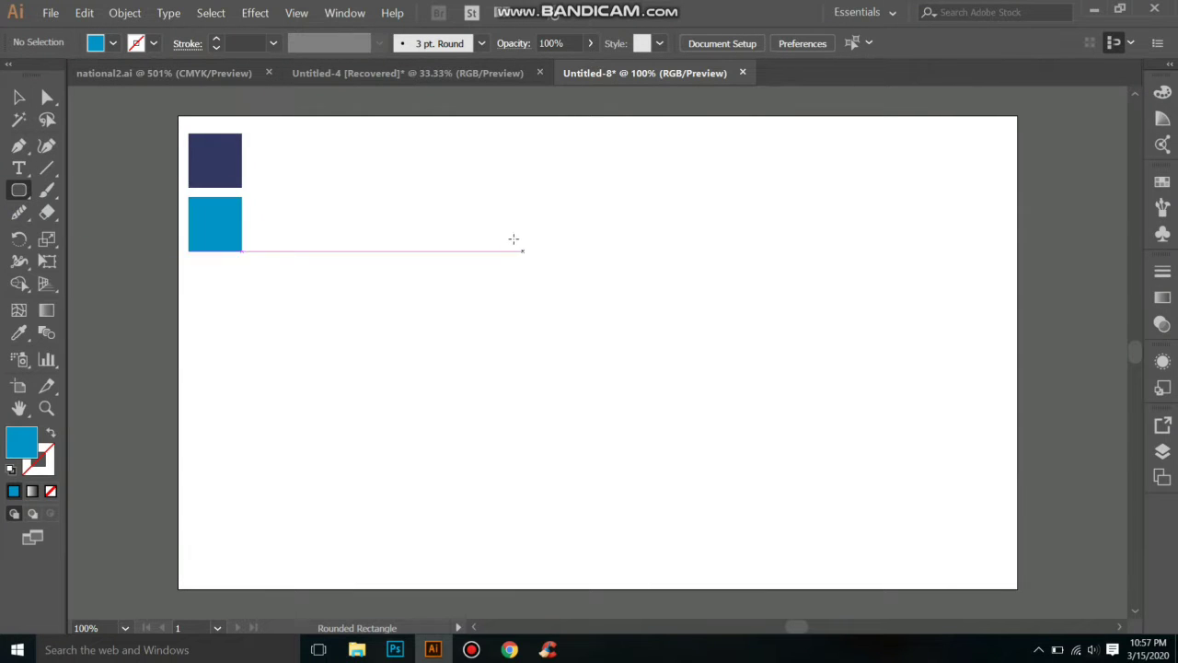
{"action": "left_click_drag", "start_coordinate": [505, 234], "coordinate": [666, 329]}
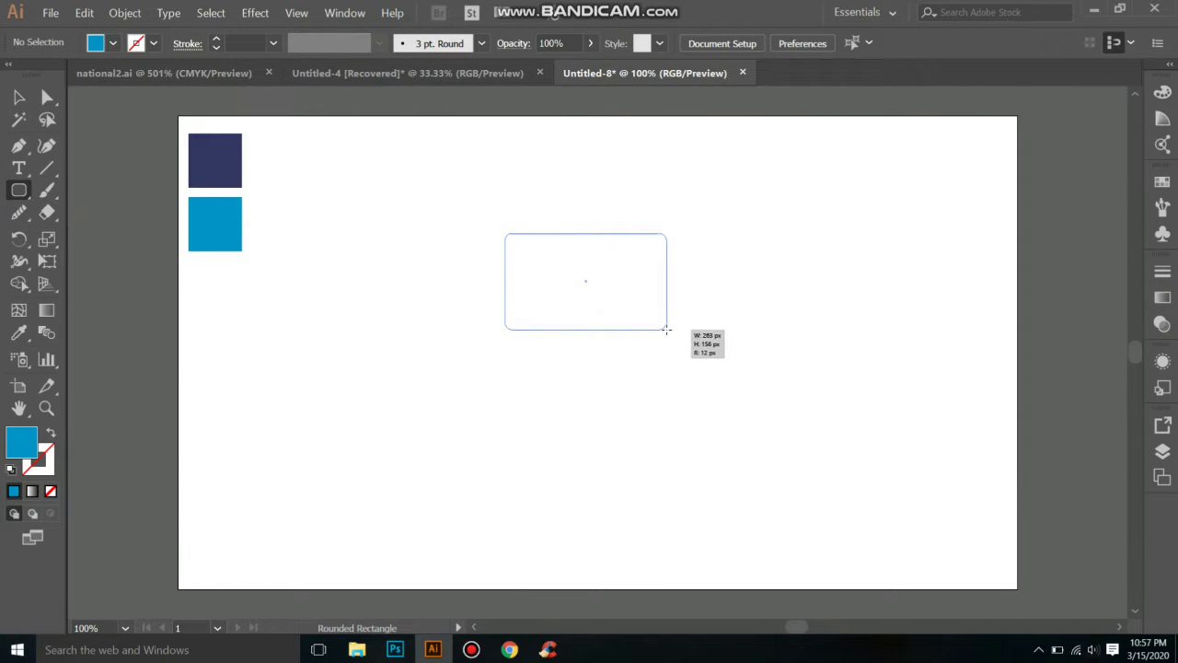
{"action": "mouse_move", "coordinate": [667, 330]}
{"action": "left_mouse_down"}
{"action": "mouse_move", "coordinate": [595, 297]}
{"action": "mouse_move", "coordinate": [653, 334]}
{"action": "left_mouse_up"}
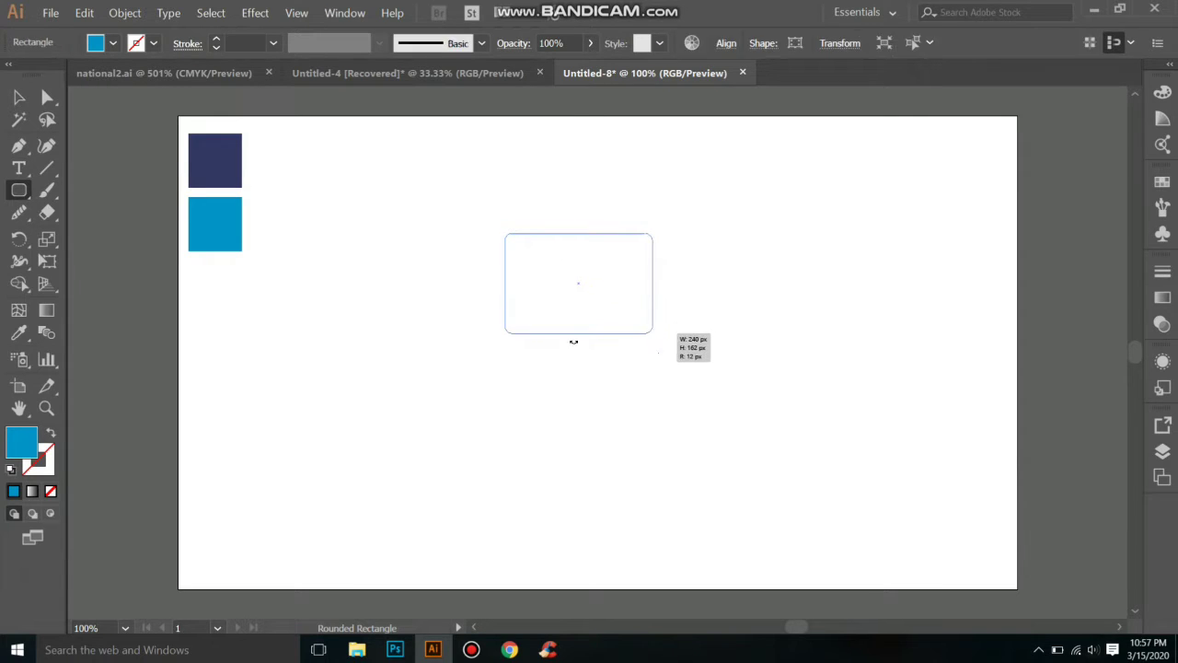
{"action": "left_click", "coordinate": [19, 97]}
{"action": "left_click", "coordinate": [382, 398]}
{"action": "left_click", "coordinate": [554, 301]}
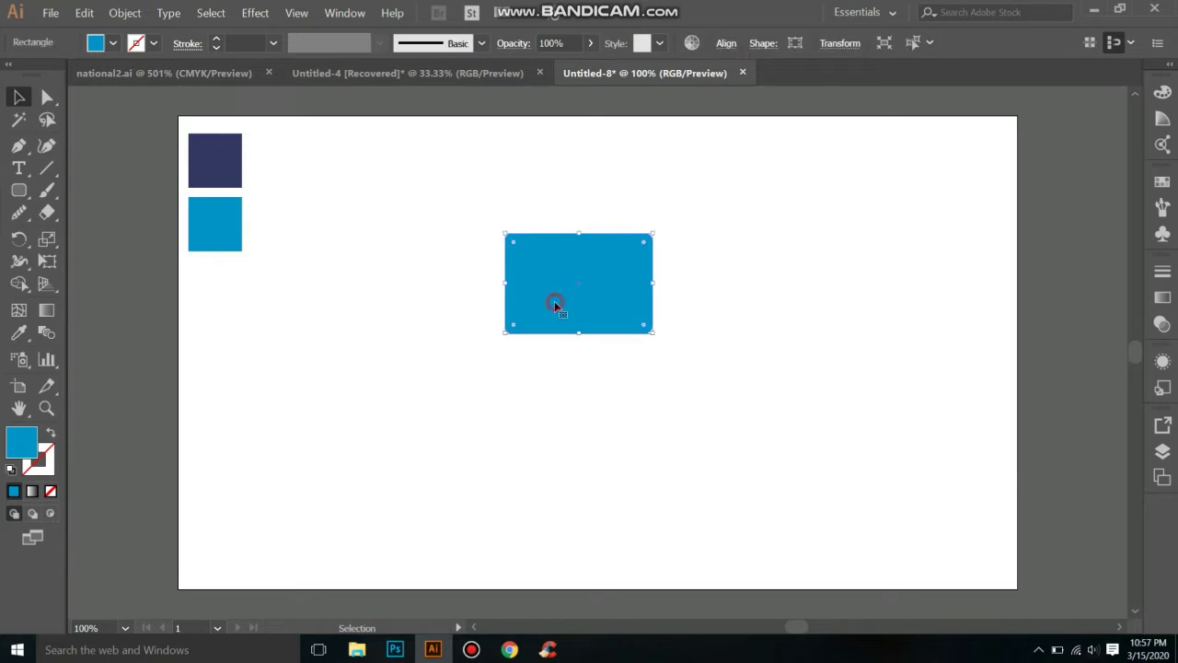
{"action": "left_click", "coordinate": [454, 297]}
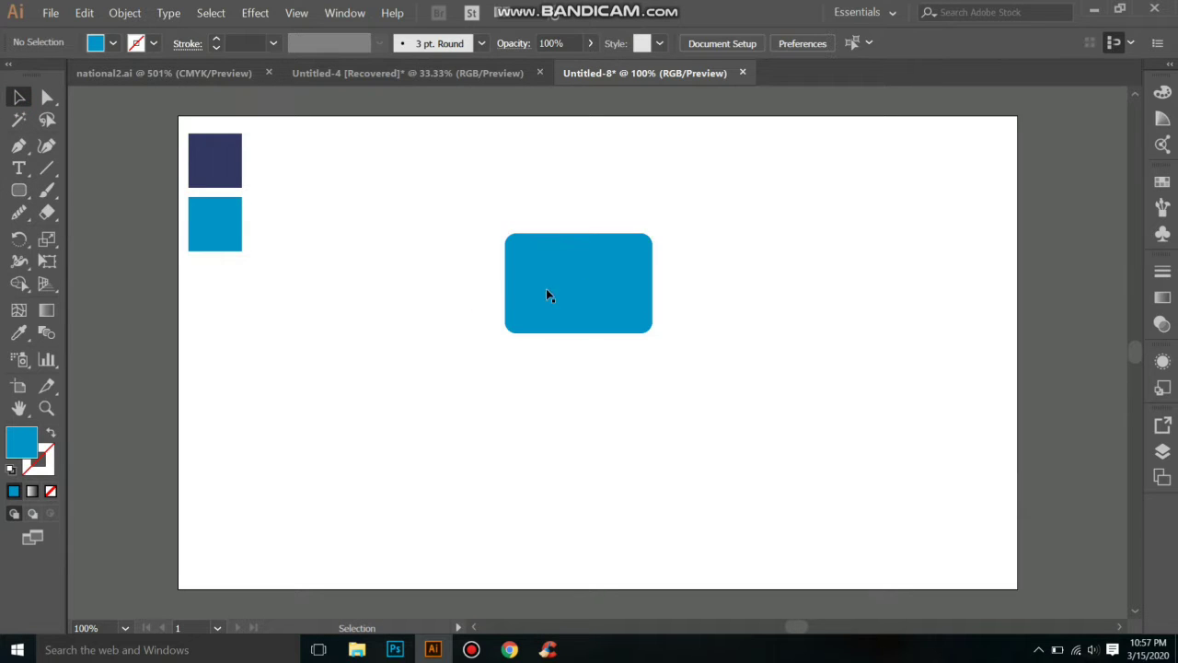
{"action": "left_click", "coordinate": [19, 189]}
{"action": "left_click", "coordinate": [88, 194]}
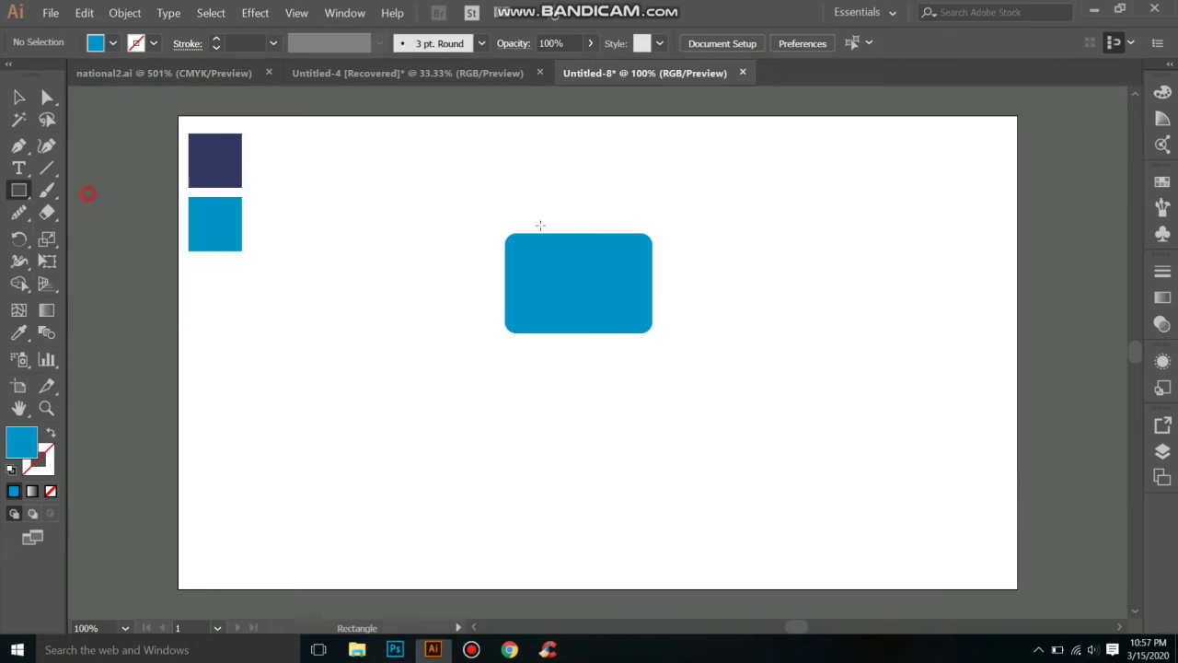
{"action": "key", "text": "ctrl+plus"}
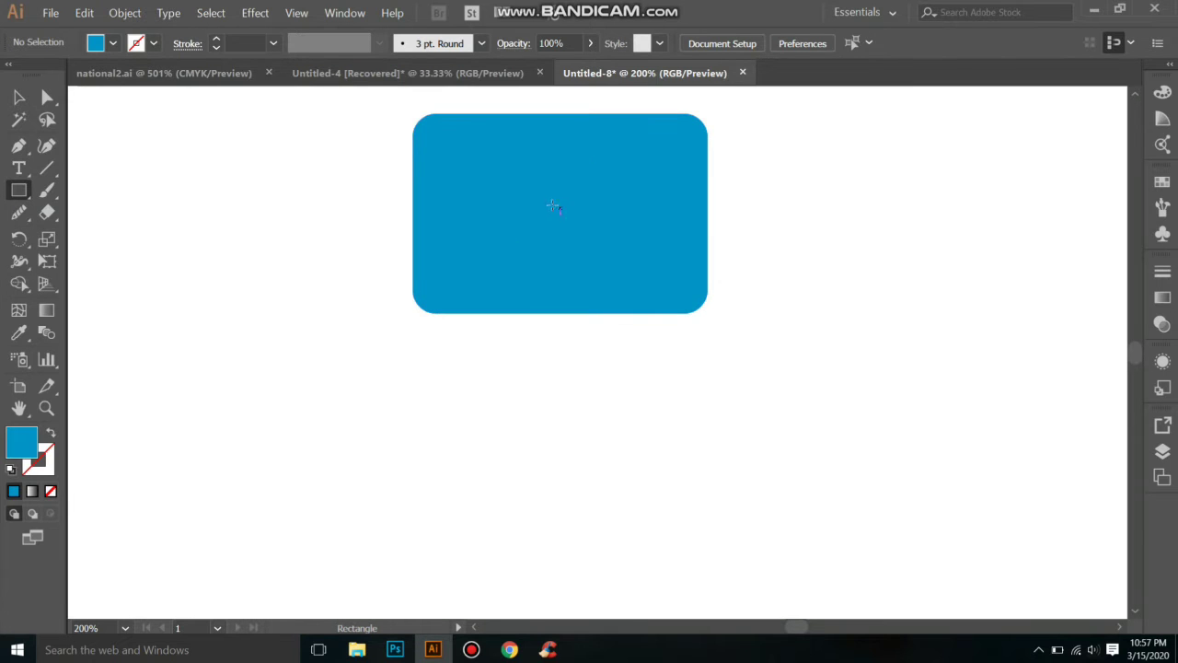
Paste a smaller white copy in front of the rounded rectangle with square 0 corners
{"action": "left_click_drag", "start_coordinate": [554, 206], "coordinate": [542, 242]}
{"action": "left_click", "coordinate": [17, 94]}
{"action": "left_click", "coordinate": [547, 357]}
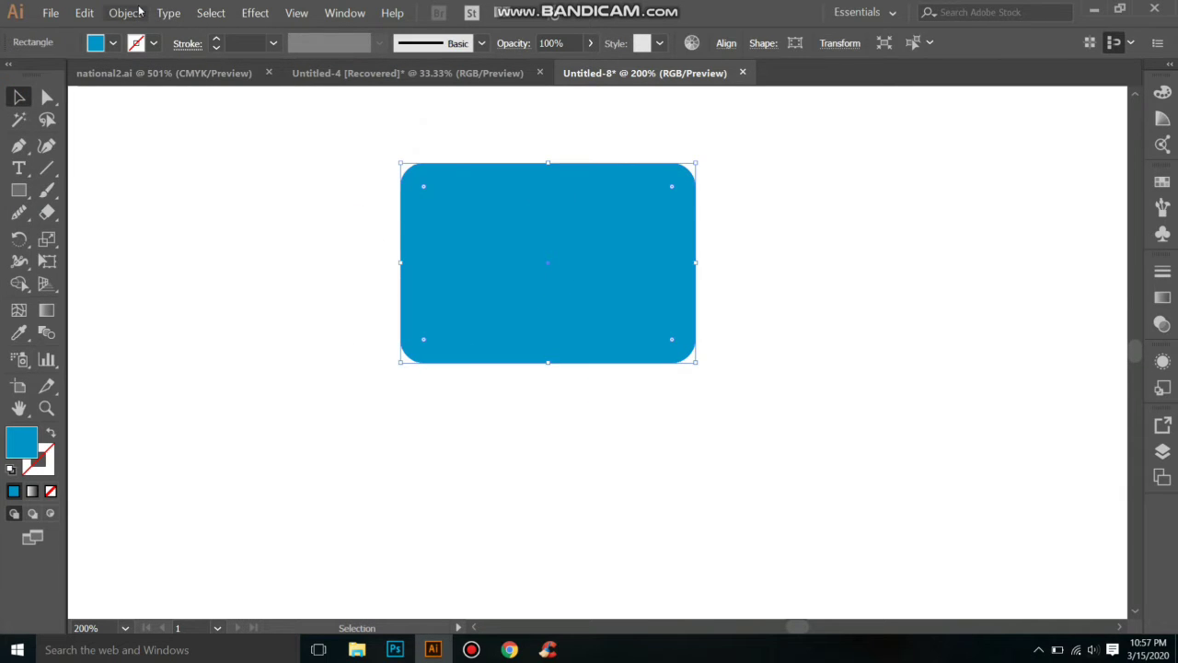
{"action": "left_click", "coordinate": [84, 13]}
{"action": "left_click", "coordinate": [101, 80]}
{"action": "left_click", "coordinate": [84, 13]}
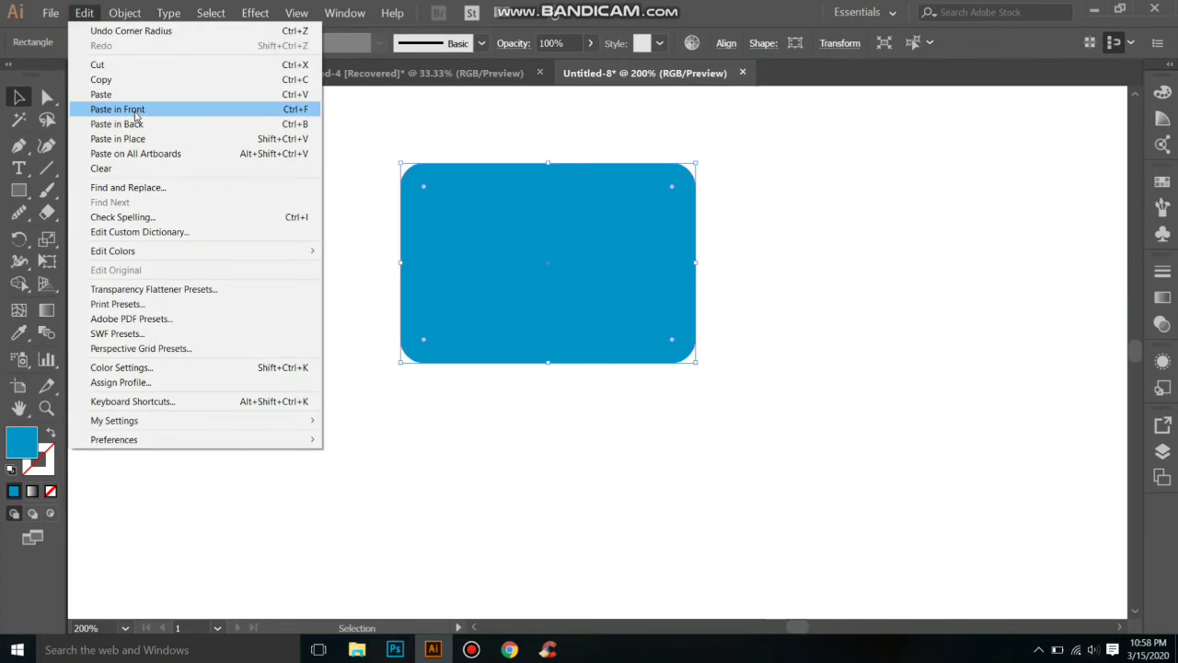
{"action": "left_click", "coordinate": [133, 109]}
{"action": "left_click_drag", "start_coordinate": [694, 163], "coordinate": [662, 184]}
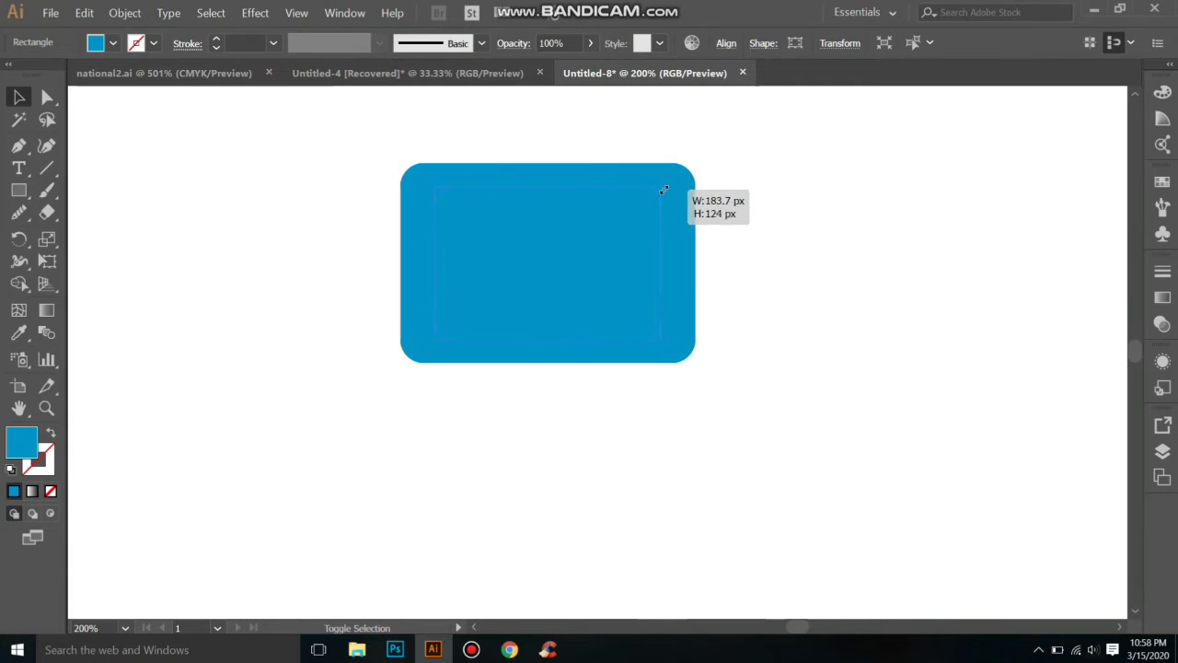
{"action": "left_click", "coordinate": [18, 332]}
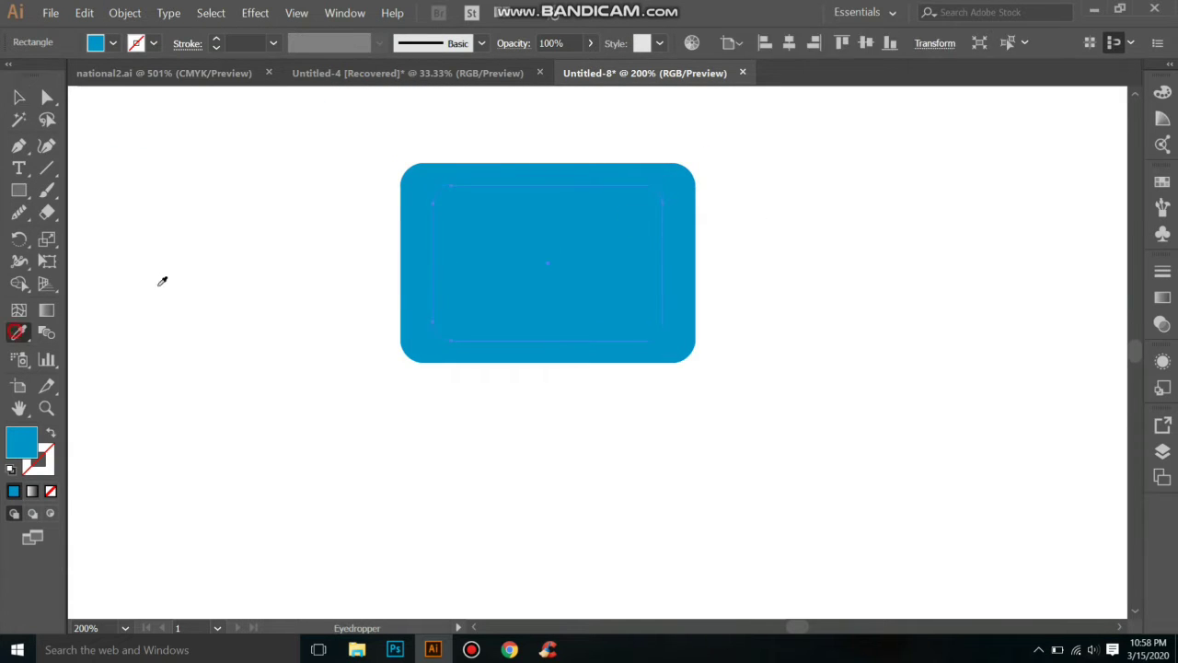
{"action": "left_click", "coordinate": [160, 279]}
{"action": "key", "text": "v"}
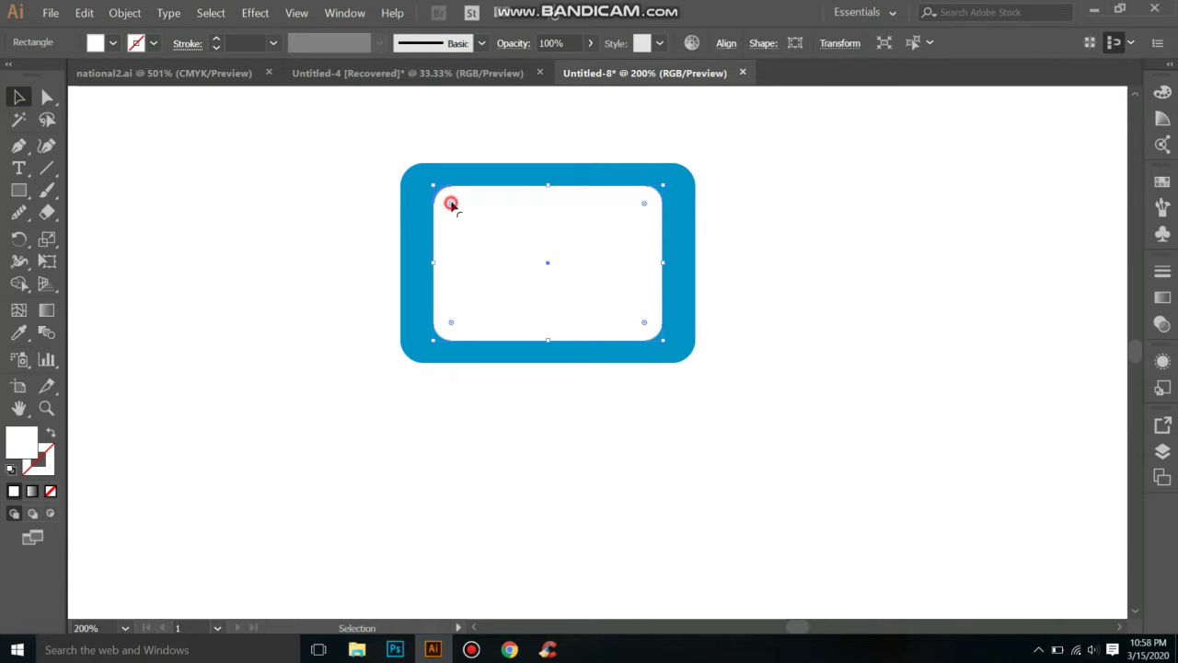
{"action": "left_click_drag", "start_coordinate": [451, 204], "coordinate": [433, 189]}
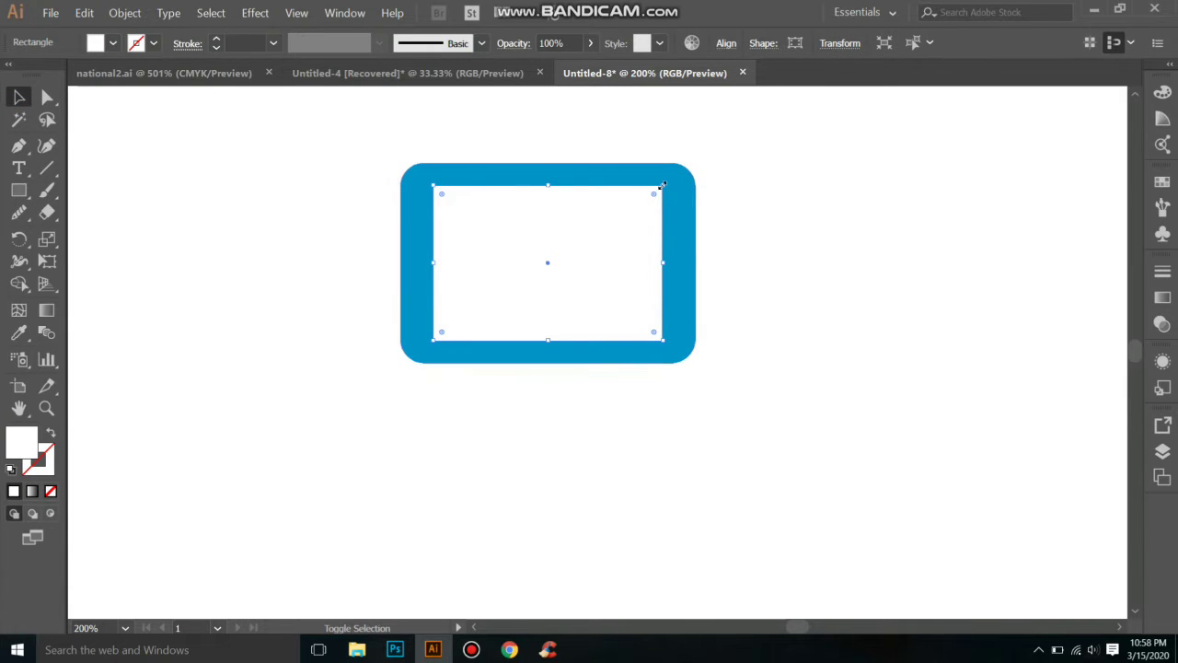
{"action": "left_click_drag", "start_coordinate": [669, 194], "coordinate": [667, 182]}
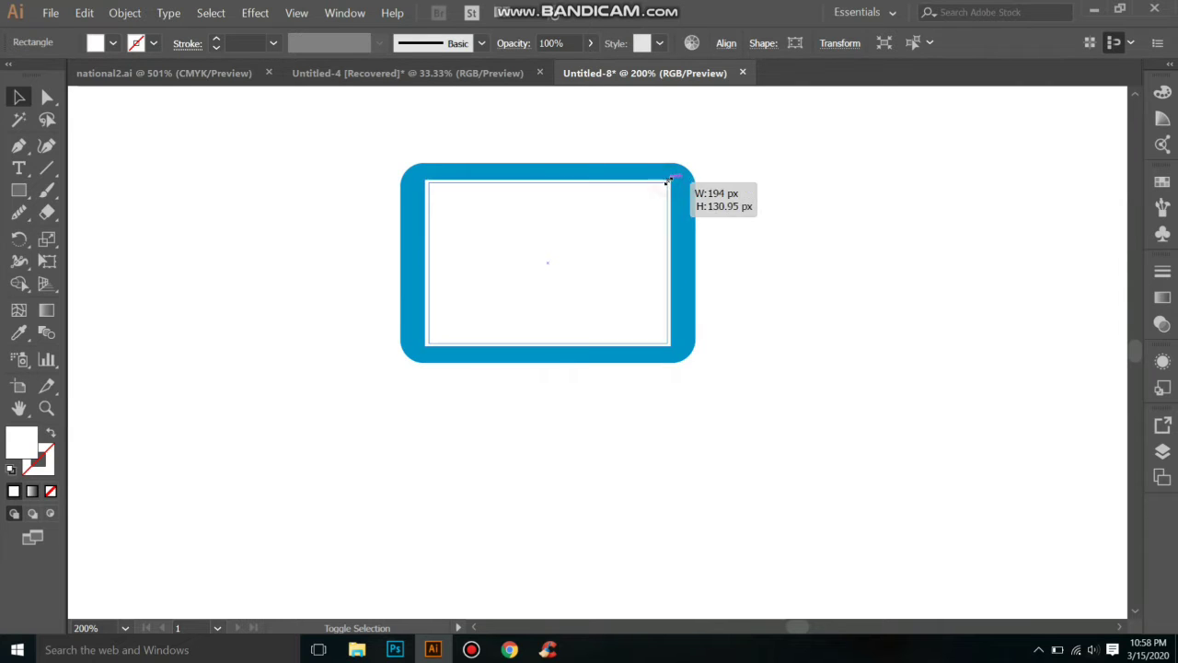
Cut the white rectangle out of the blue shape with Pathfinder Minus Front
{"action": "left_click_drag", "start_coordinate": [745, 228], "coordinate": [631, 311]}
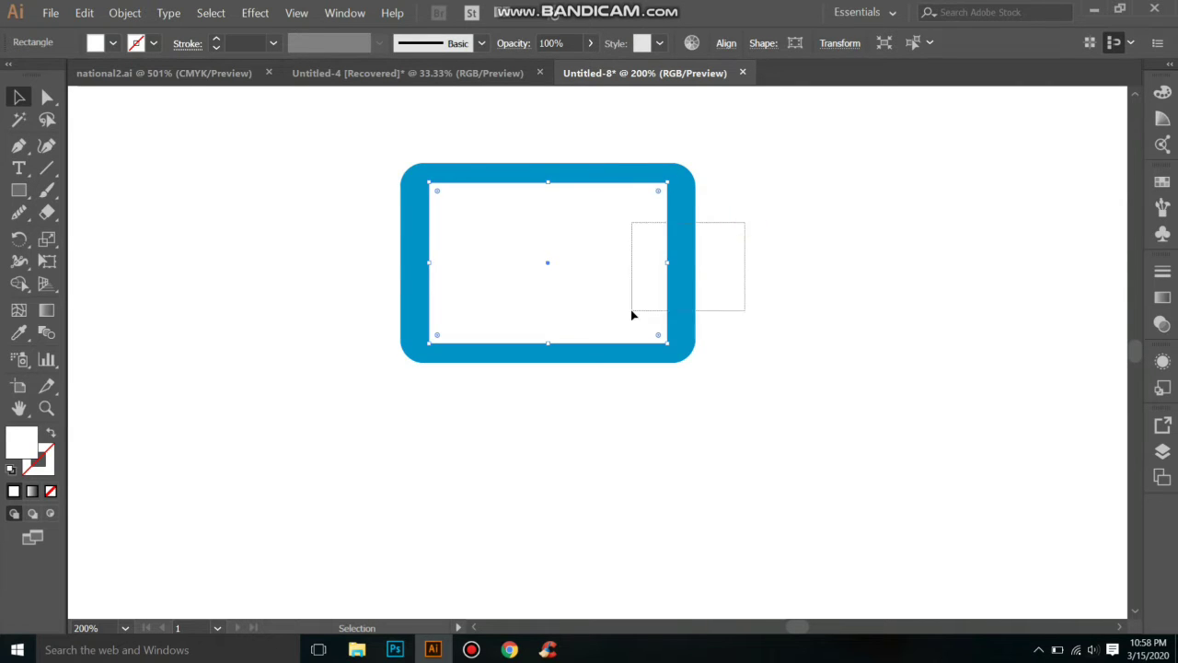
{"action": "left_click", "coordinate": [344, 13]}
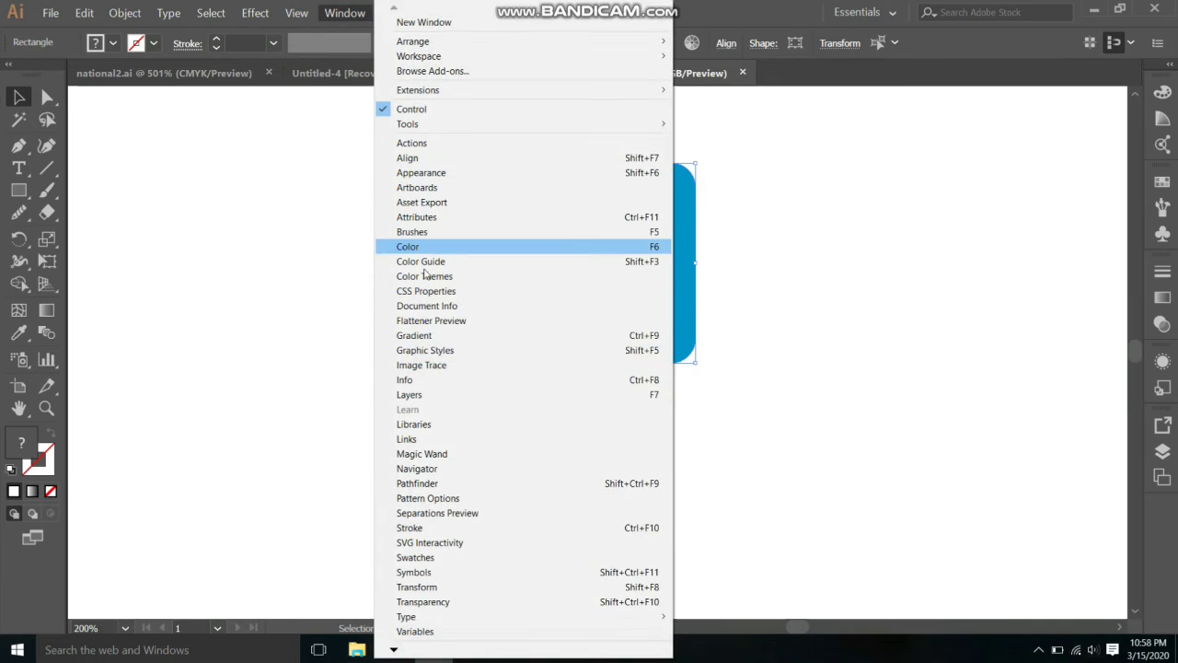
{"action": "left_click", "coordinate": [431, 483]}
{"action": "left_click", "coordinate": [980, 149]}
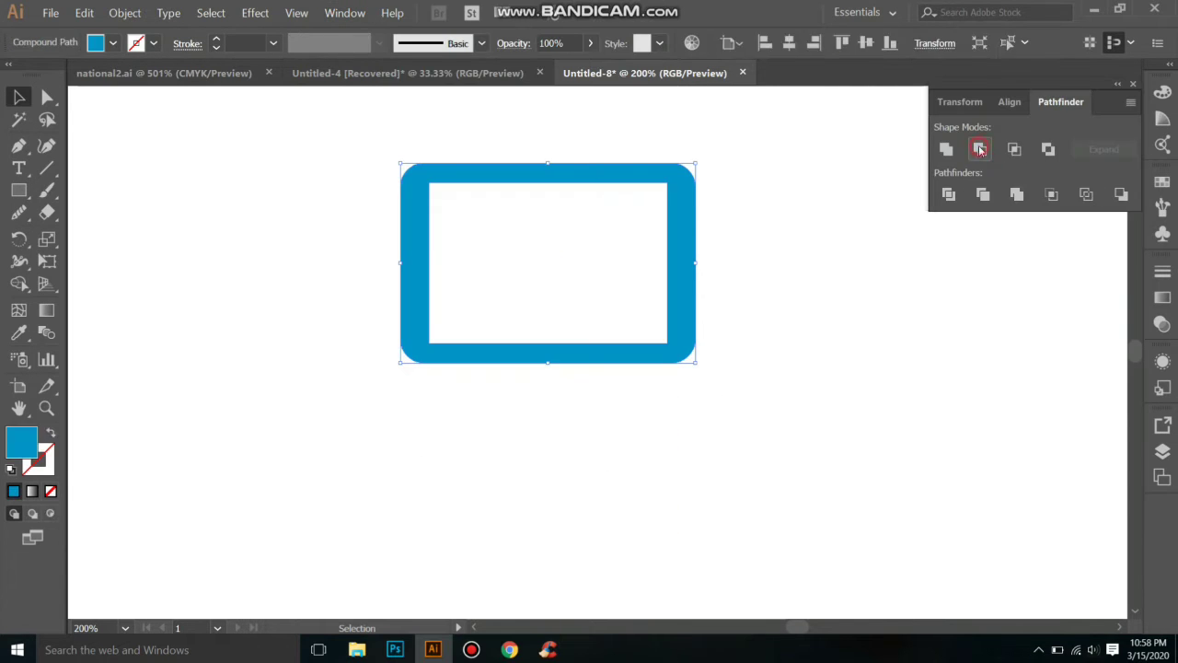
{"action": "left_click", "coordinate": [801, 260]}
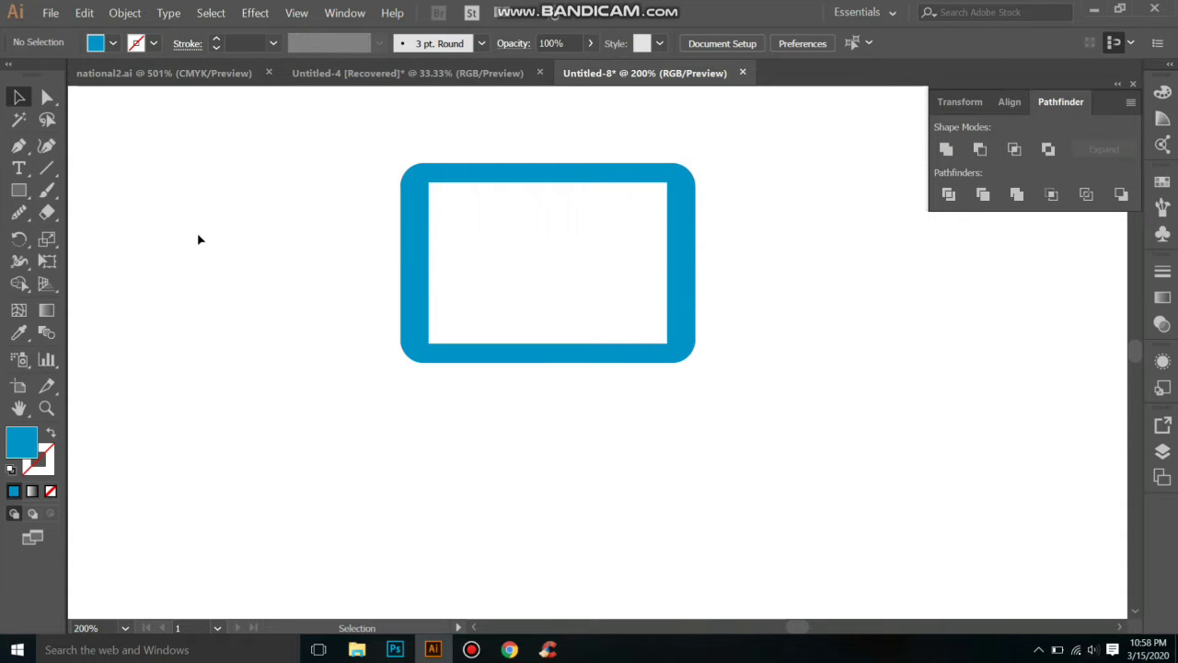
Draw an upright blue triangle with the Star tool, centred in the frame opening
{"action": "mouse_move", "coordinate": [184, 189]}
{"action": "left_mouse_down"}
{"action": "mouse_move", "coordinate": [415, 264]}
{"action": "mouse_move", "coordinate": [278, 254]}
{"action": "left_mouse_up"}
{"action": "left_click_drag", "start_coordinate": [18, 191], "coordinate": [100, 279]}
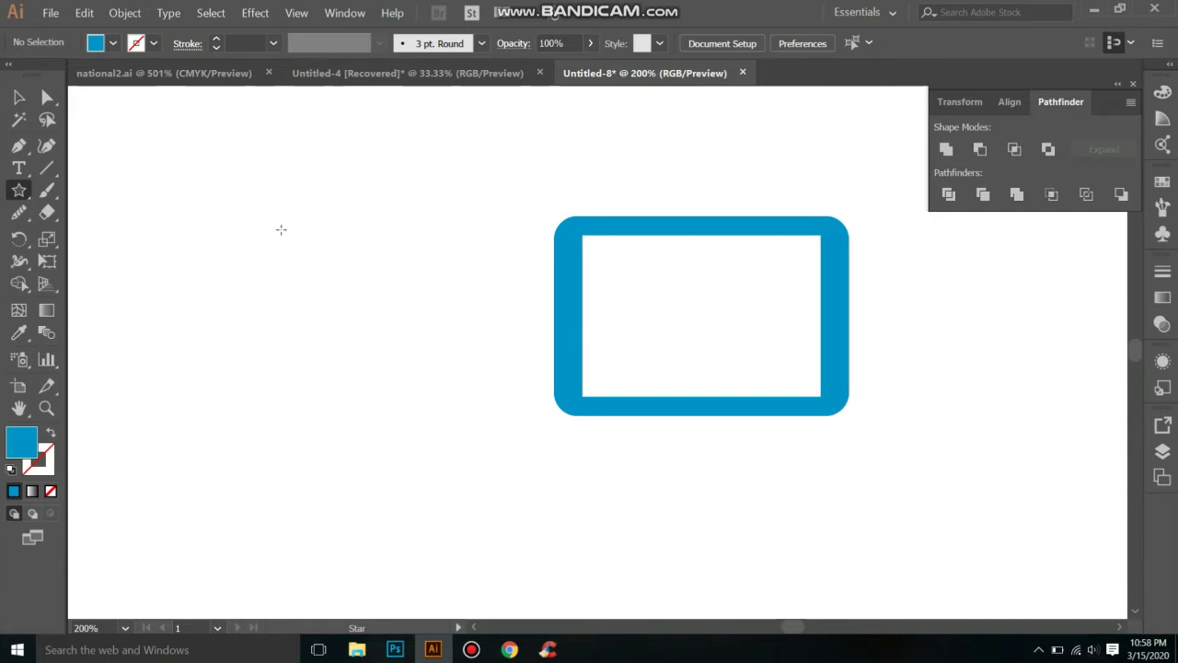
{"action": "left_click_drag", "start_coordinate": [281, 230], "coordinate": [359, 235]}
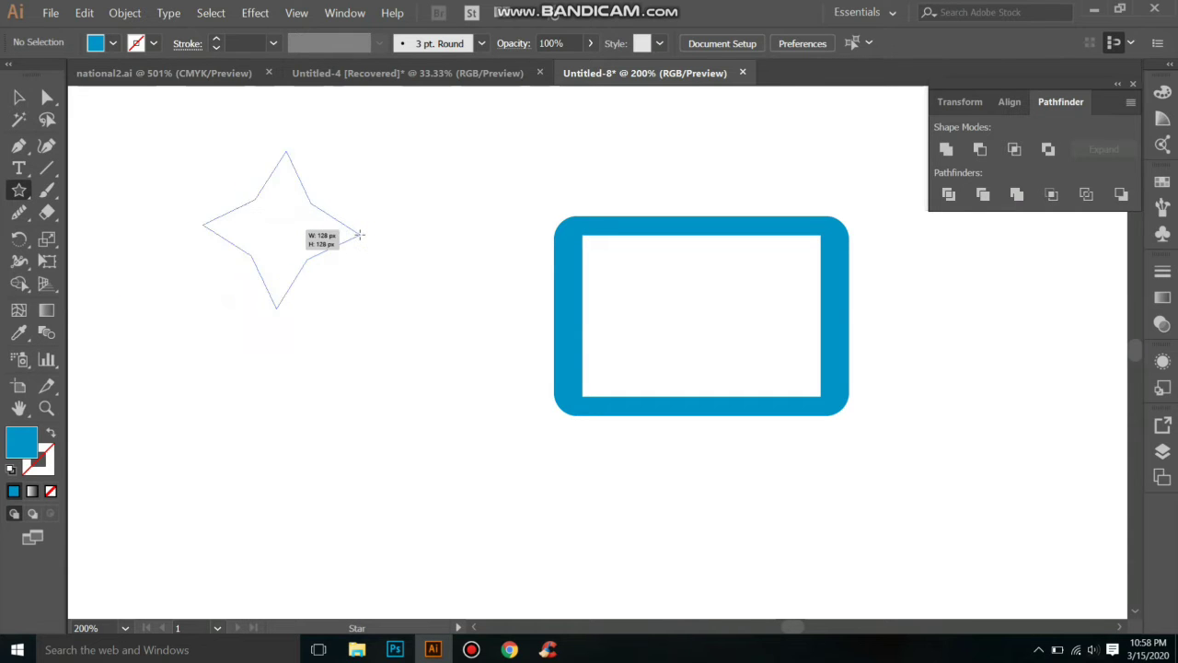
{"action": "key", "text": "Up"}
{"action": "key", "text": "Up"}
{"action": "key", "text": "Up"}
{"action": "key", "text": "Up"}
{"action": "key", "text": "Up"}
{"action": "key", "text": "Up"}
{"action": "key", "text": "Down"}
{"action": "key", "text": "Down"}
{"action": "key", "text": "Down"}
{"action": "key", "text": "Down"}
{"action": "key", "text": "Down"}
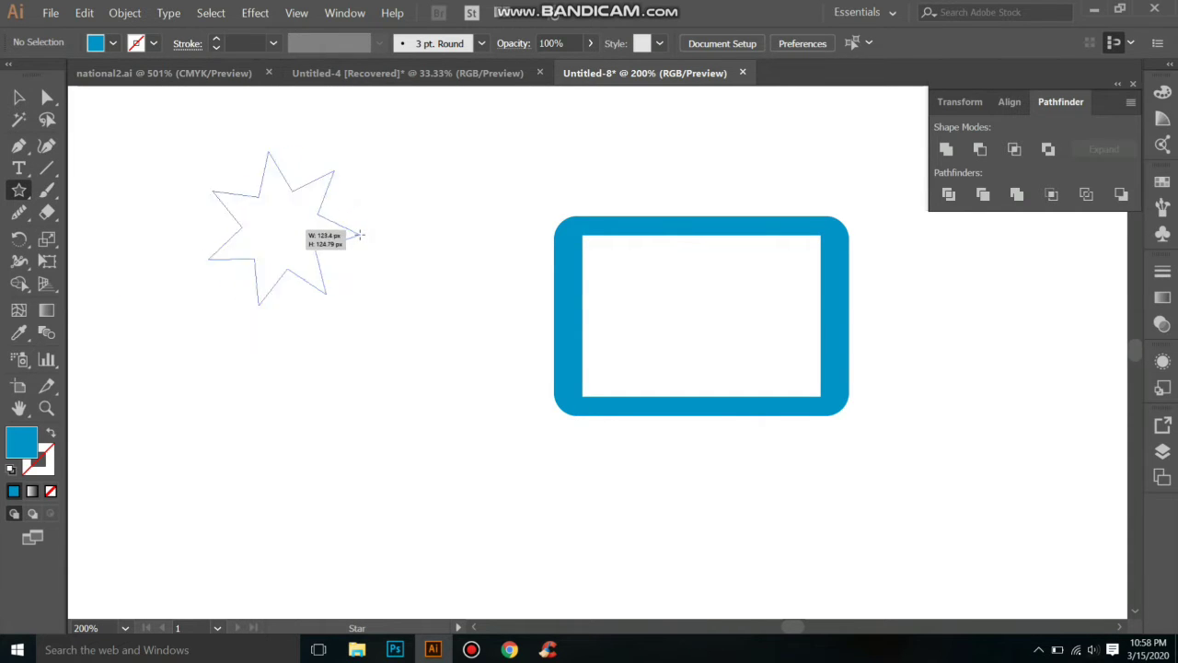
{"action": "key", "text": "Down"}
{"action": "key", "text": "Down"}
{"action": "key", "text": "Down"}
{"action": "mouse_move", "coordinate": [359, 235]}
{"action": "left_mouse_down"}
{"action": "mouse_move", "coordinate": [348, 227]}
{"action": "mouse_move", "coordinate": [760, 314]}
{"action": "left_mouse_up"}
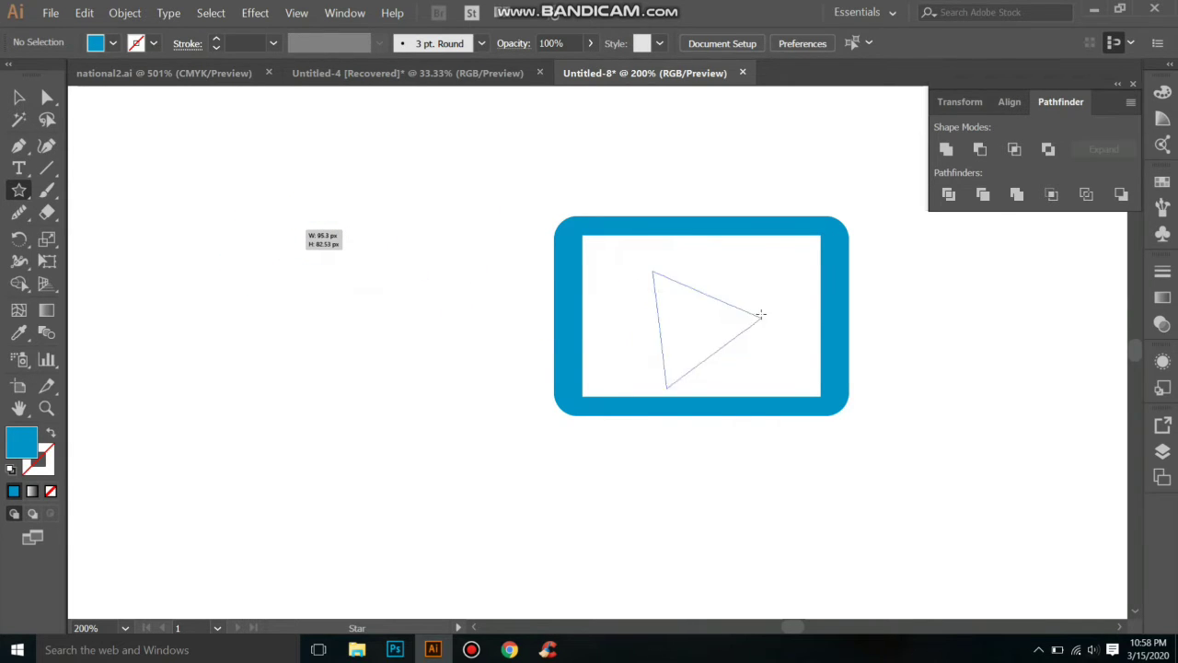
{"action": "key", "text": "shift"}
{"action": "left_click_drag", "start_coordinate": [760, 314], "coordinate": [766, 321]}
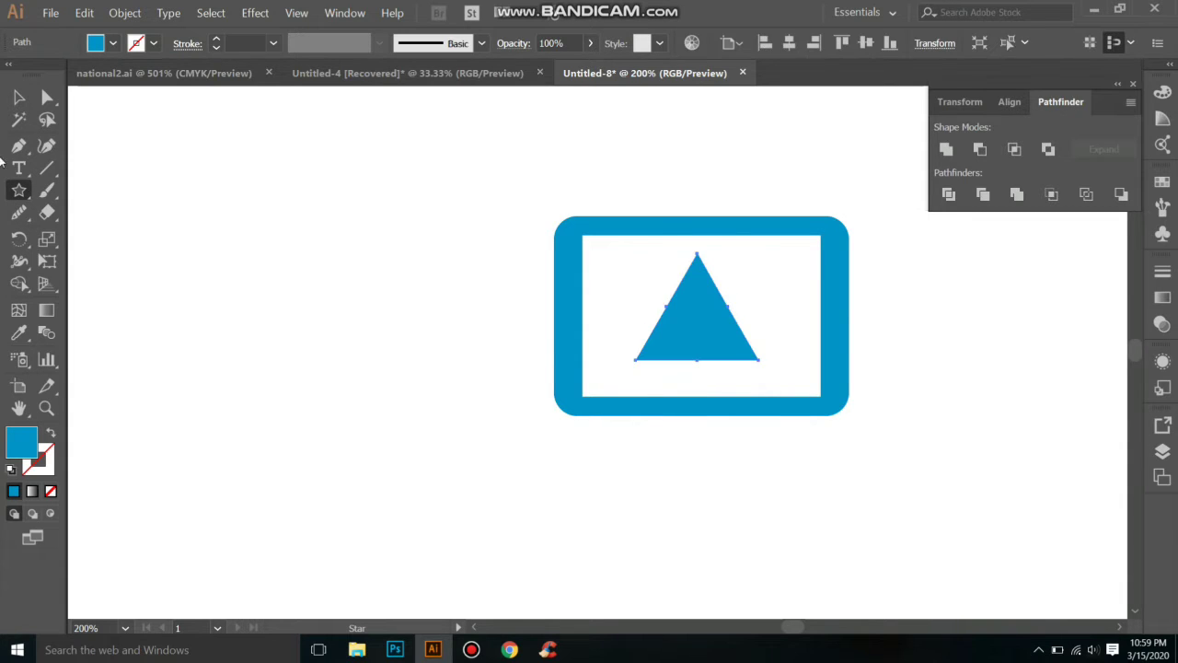
Rotate the blue triangle so it points right inside the frame
{"action": "right_click", "coordinate": [710, 337]}
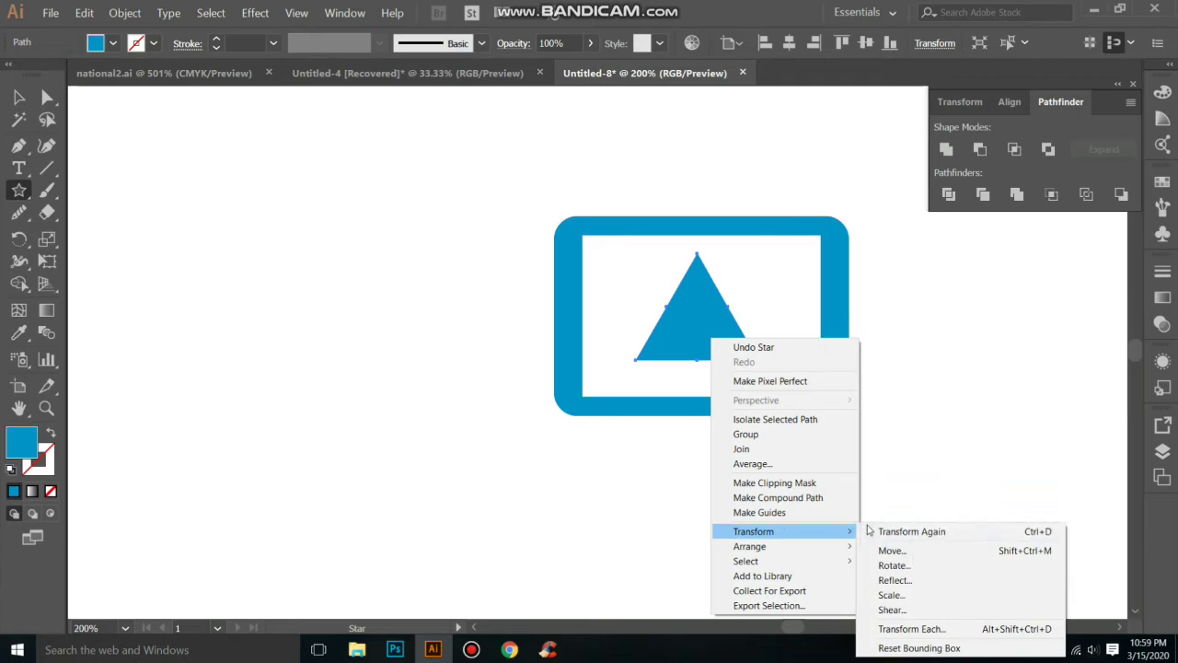
{"action": "left_click", "coordinate": [916, 563]}
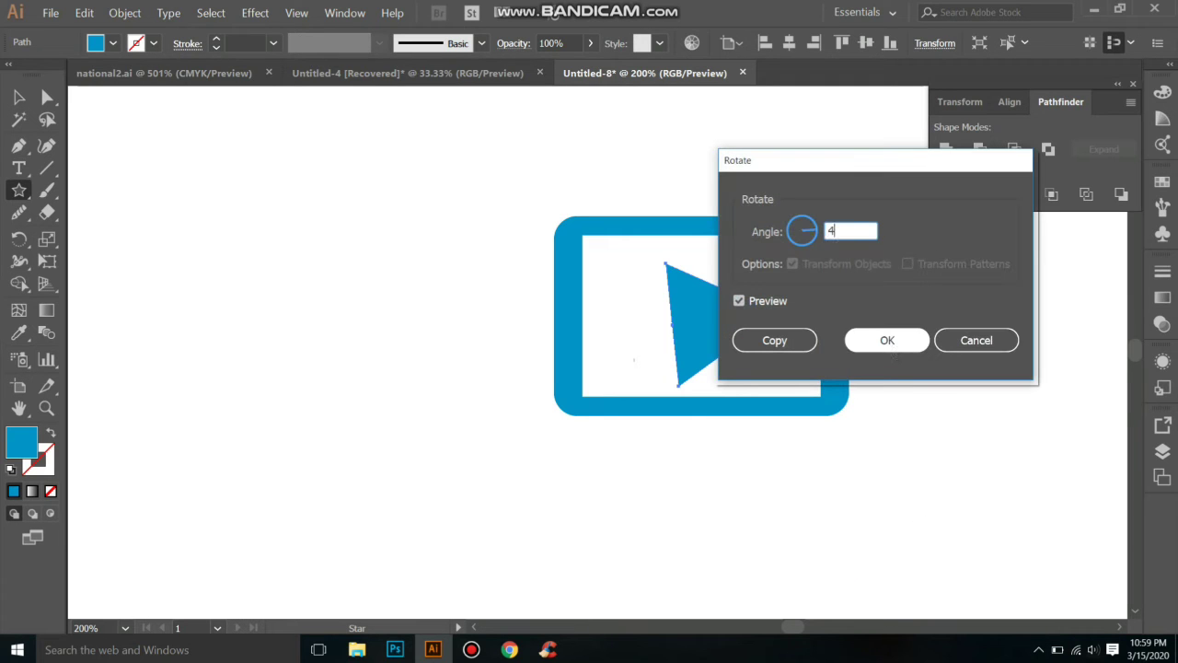
{"action": "left_click", "coordinate": [886, 339]}
{"action": "right_click", "coordinate": [717, 323]}
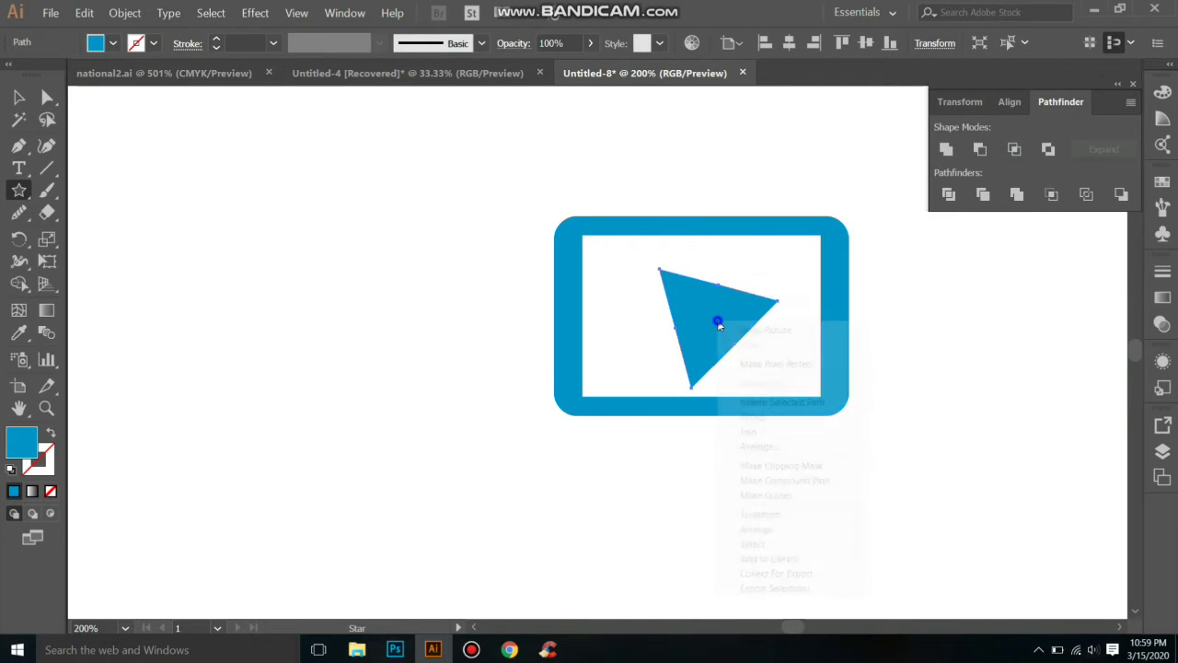
{"action": "mouse_move", "coordinate": [760, 514]}
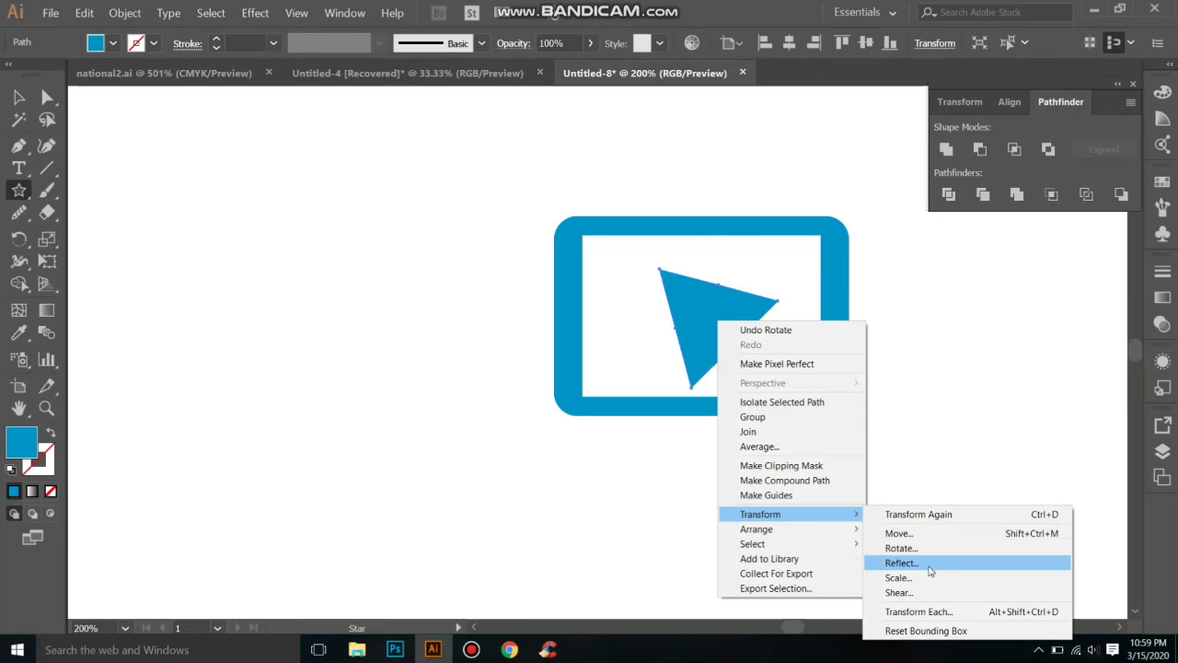
{"action": "left_click", "coordinate": [902, 549]}
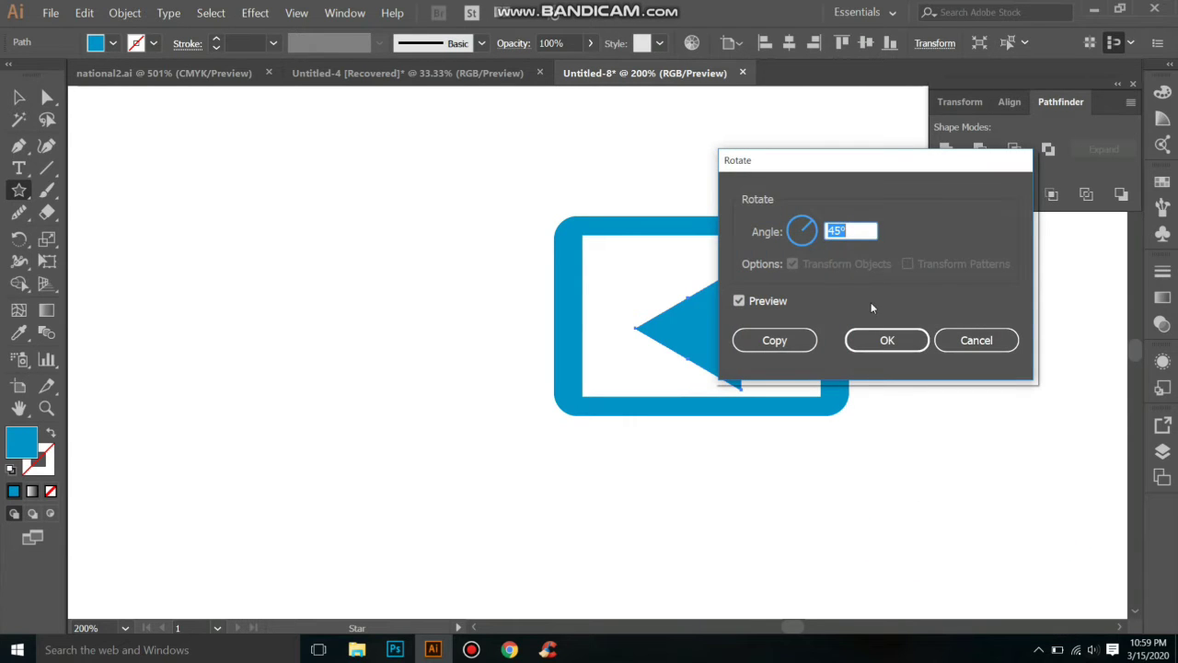
{"action": "key", "text": "Return"}
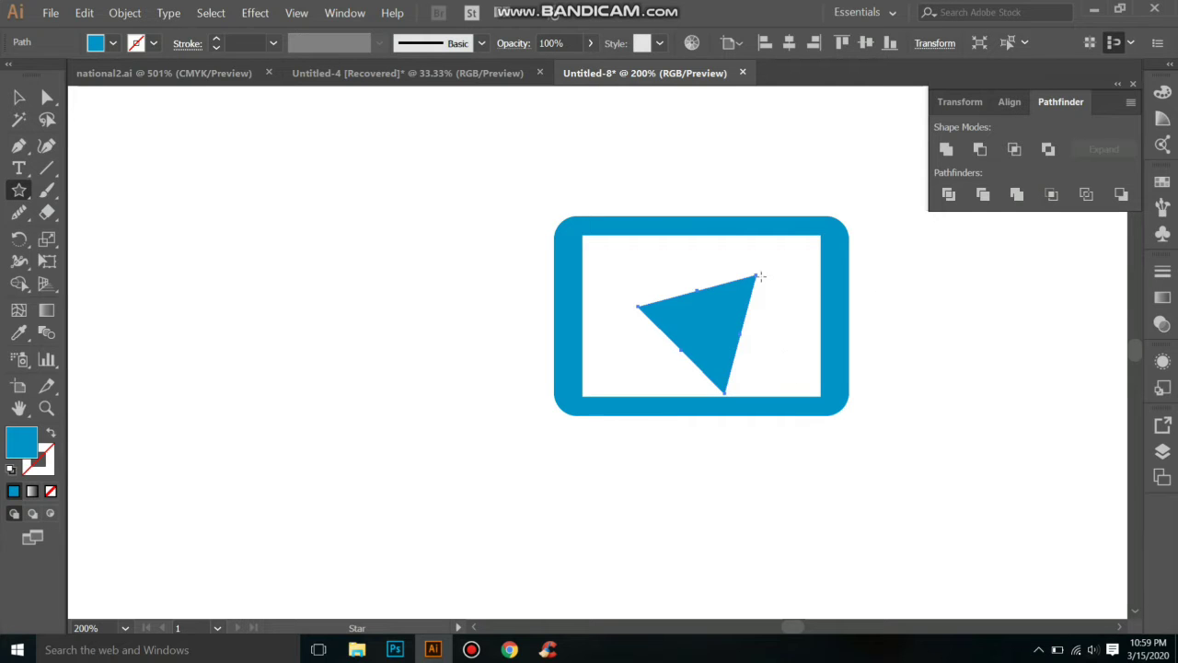
{"action": "key", "text": "v"}
{"action": "left_click_drag", "start_coordinate": [761, 274], "coordinate": [640, 380]}
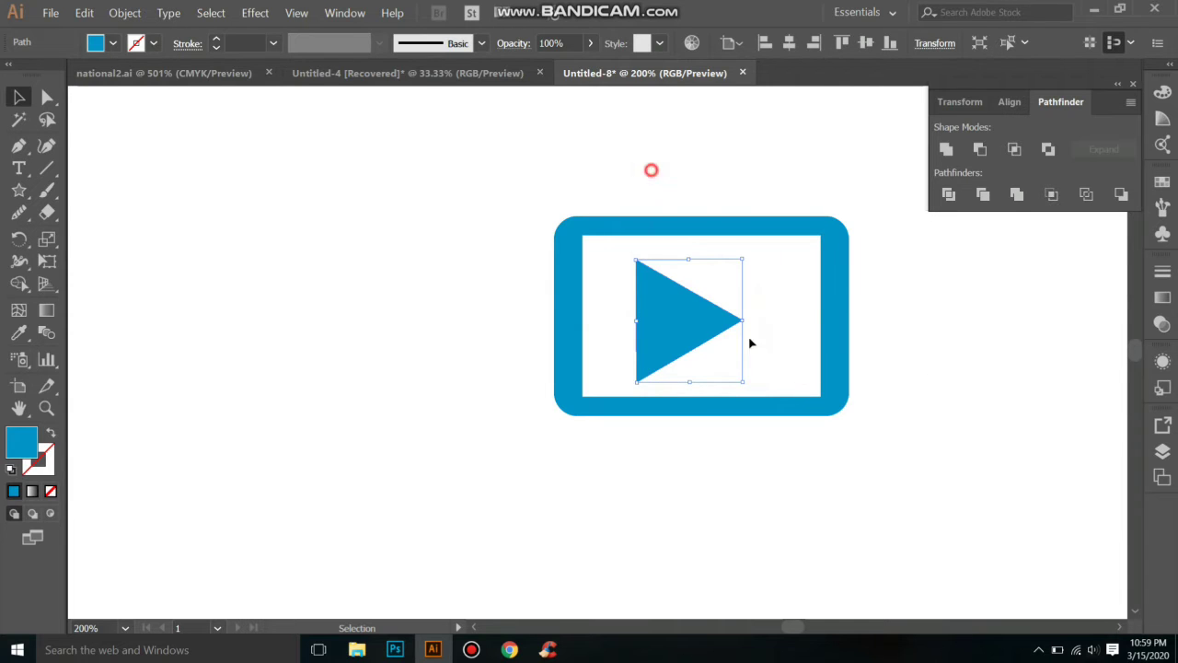
Centre the triangle horizontally and vertically within the rounded frame
{"action": "left_click", "coordinate": [826, 306], "text": "shift"}
{"action": "left_click", "coordinate": [1013, 102]}
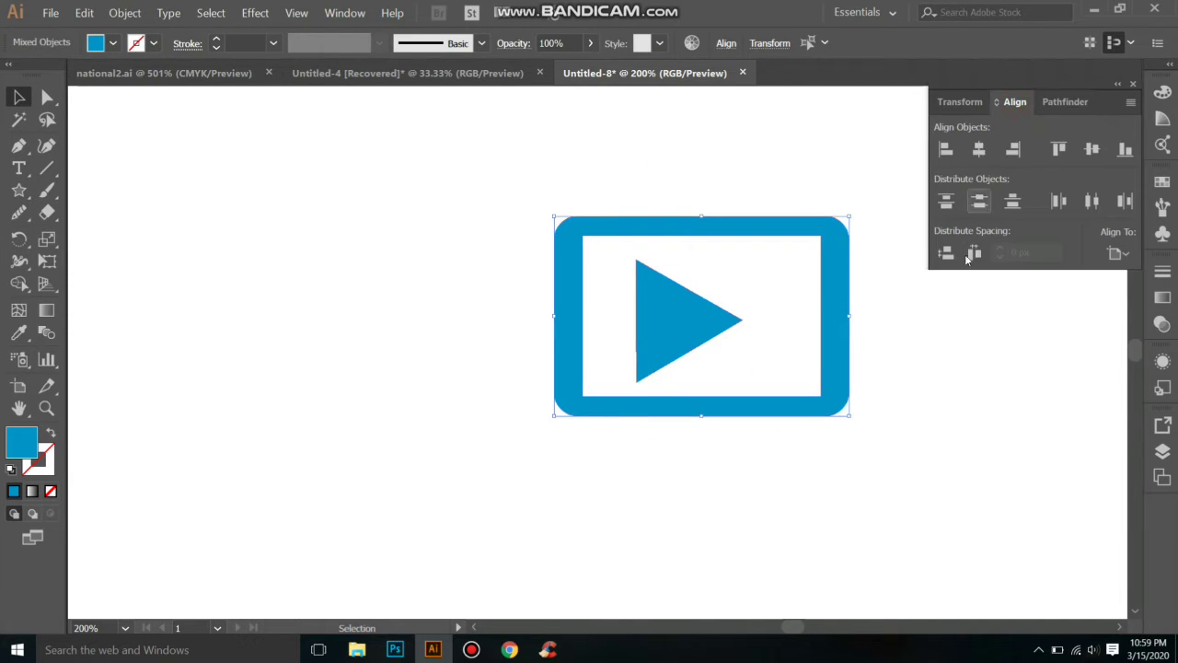
{"action": "left_click", "coordinate": [978, 148]}
{"action": "left_click", "coordinate": [1091, 149]}
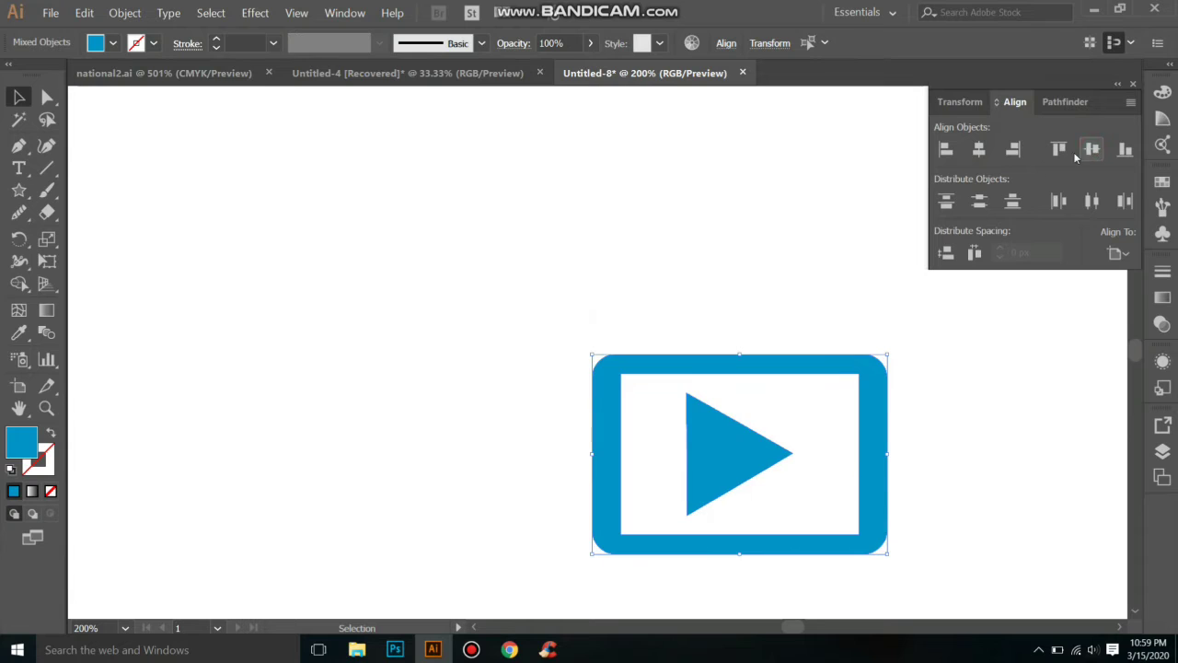
{"action": "key", "text": "ctrl+1"}
Shrink the triangle, fill it navy from the top swatch, and select it with the frame
{"action": "left_click", "coordinate": [789, 199]}
{"action": "left_click", "coordinate": [585, 348]}
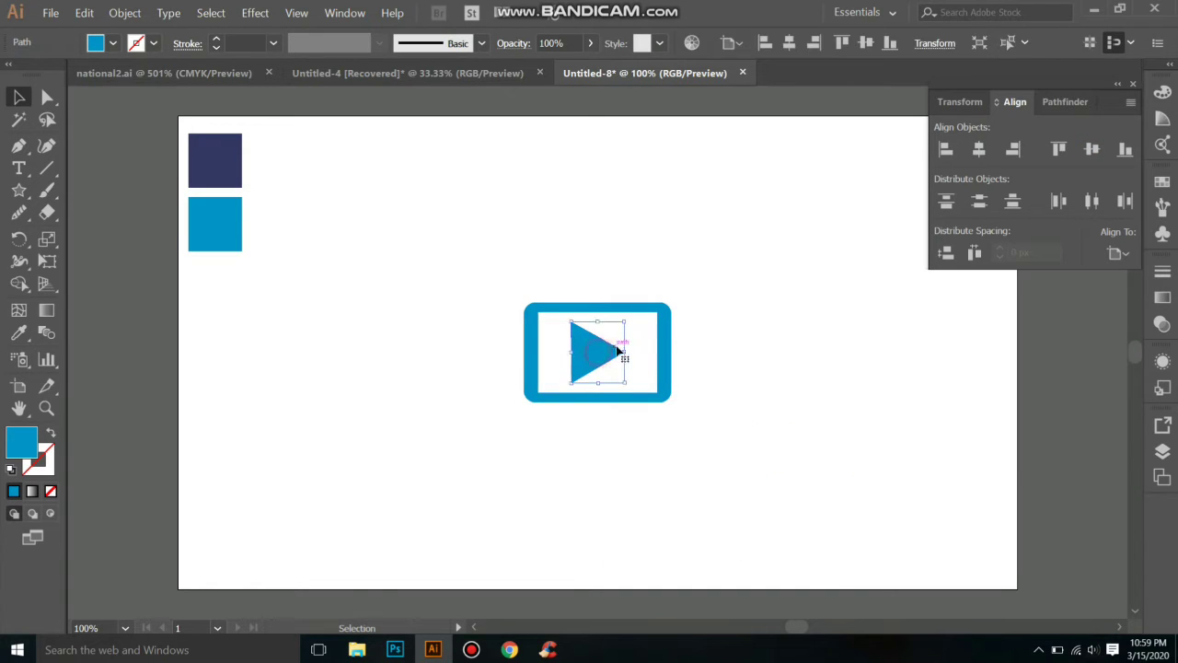
{"action": "left_click_drag", "start_coordinate": [625, 321], "coordinate": [617, 330]}
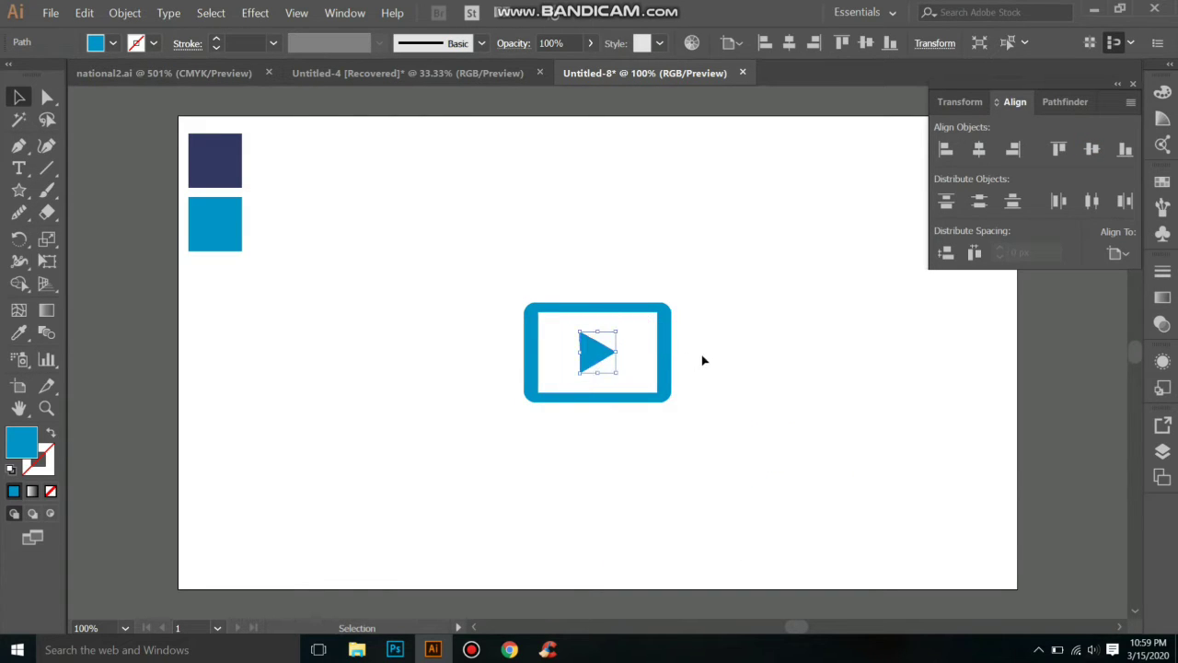
{"action": "left_click", "coordinate": [19, 333]}
{"action": "left_click", "coordinate": [211, 174]}
{"action": "left_click", "coordinate": [19, 97]}
{"action": "left_click", "coordinate": [322, 299]}
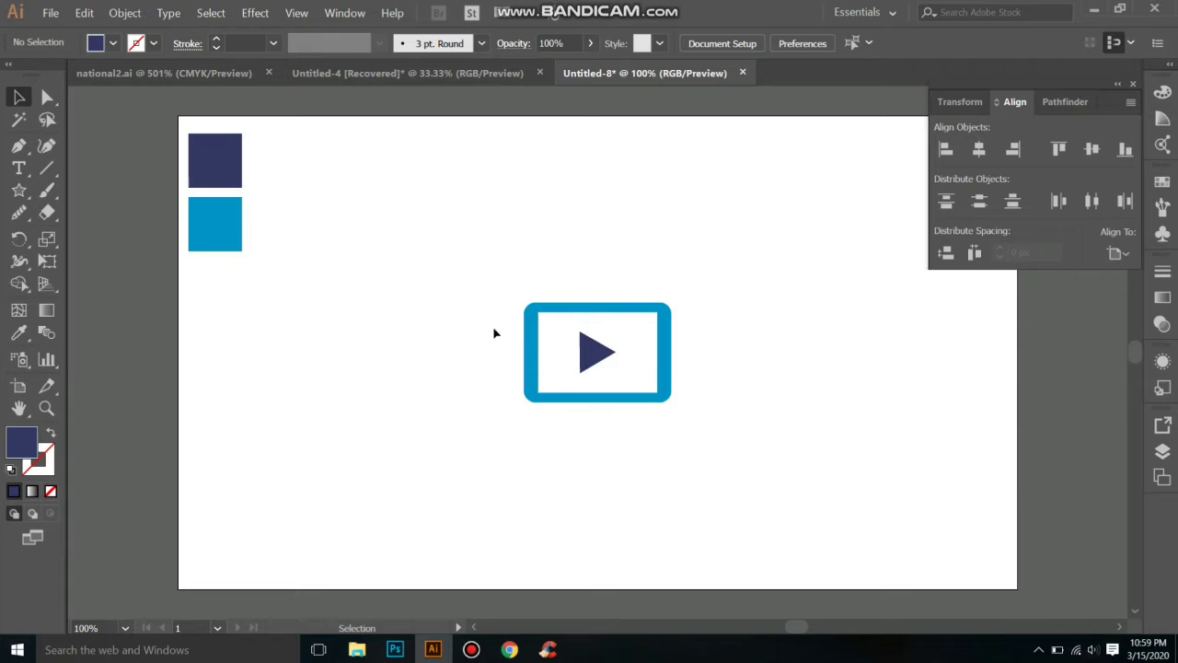
{"action": "left_click_drag", "start_coordinate": [494, 333], "coordinate": [656, 438]}
{"action": "right_click", "coordinate": [590, 352]}
Group the play icon, scale it to about 60%, and move it upper right
{"action": "left_click", "coordinate": [659, 432]}
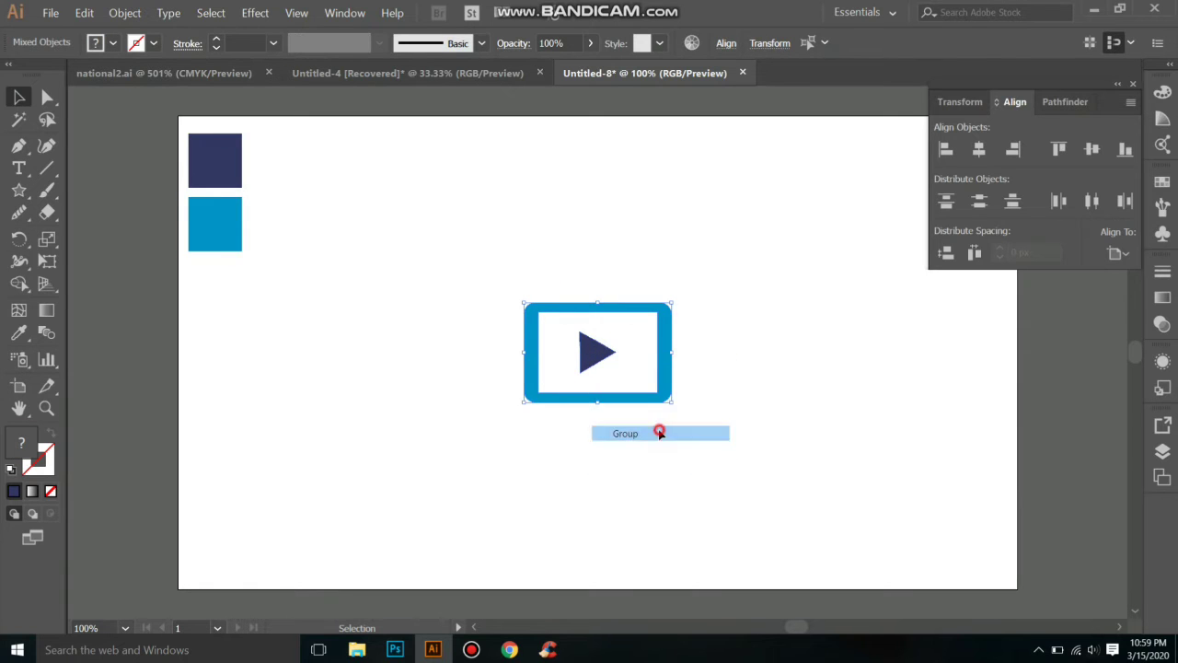
{"action": "left_click_drag", "start_coordinate": [671, 302], "coordinate": [652, 328]}
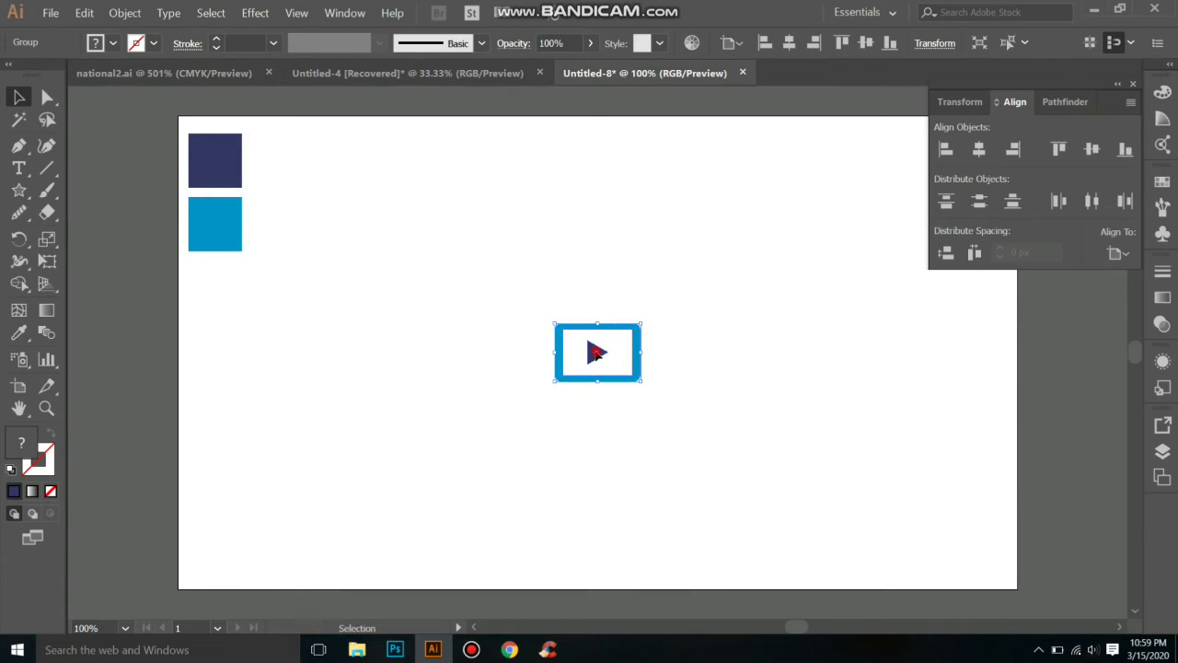
{"action": "left_click_drag", "start_coordinate": [596, 352], "coordinate": [732, 242]}
Draw a large navy circle and paste a copy in front, scaled to 275 px
{"action": "left_click", "coordinate": [19, 190]}
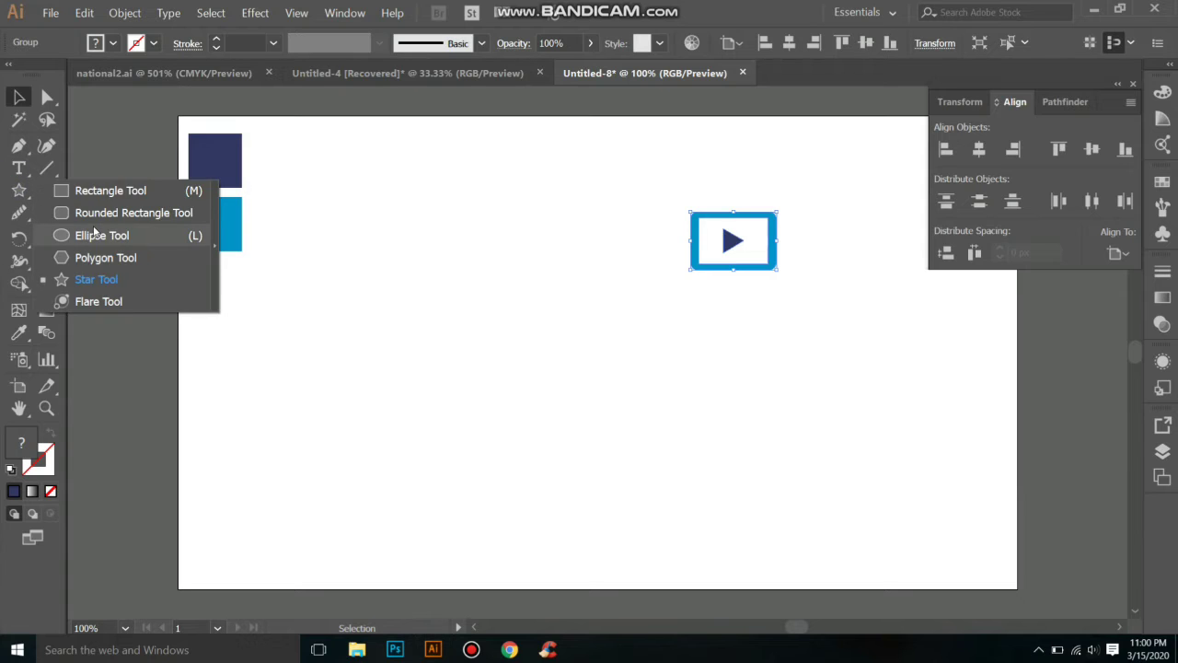
{"action": "left_click", "coordinate": [96, 234]}
{"action": "mouse_move", "coordinate": [406, 277]}
{"action": "left_mouse_down"}
{"action": "mouse_move", "coordinate": [572, 427]}
{"action": "mouse_move", "coordinate": [598, 405]}
{"action": "left_mouse_up"}
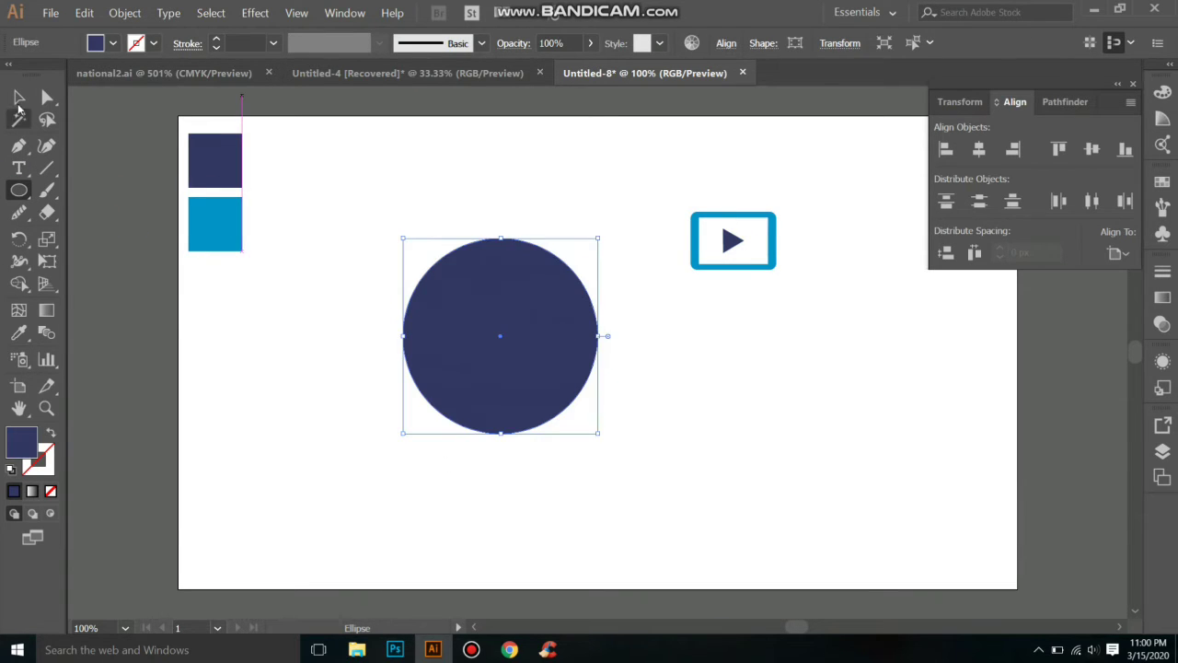
{"action": "left_click", "coordinate": [83, 13]}
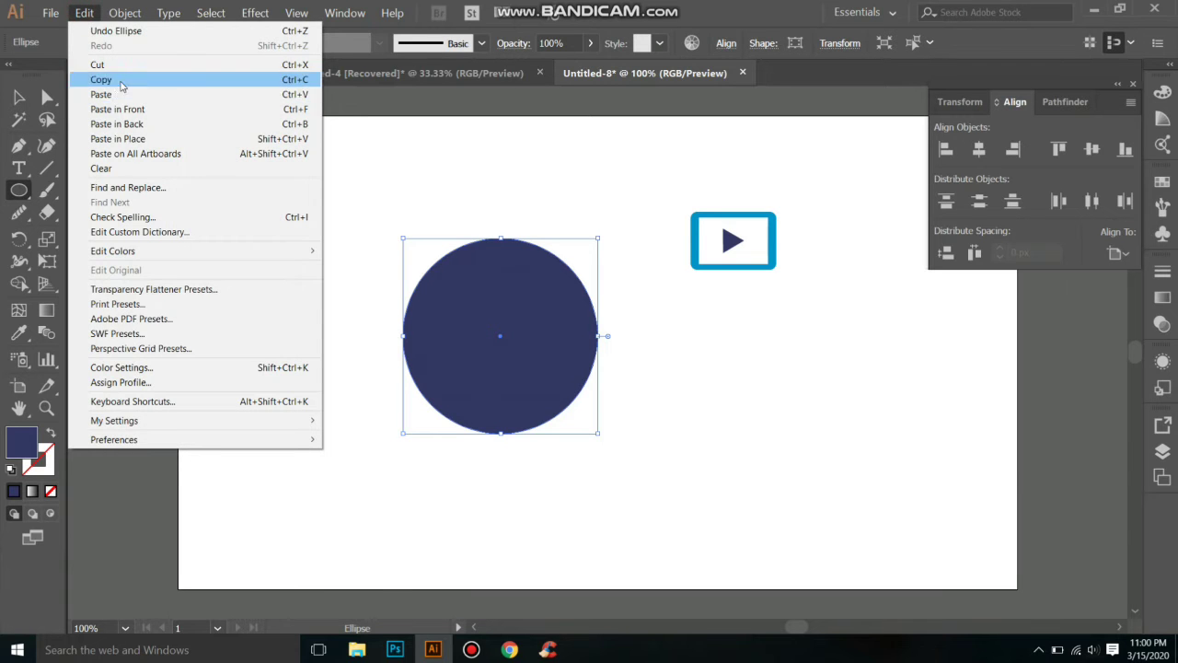
{"action": "left_click", "coordinate": [120, 80]}
{"action": "left_click", "coordinate": [84, 13]}
{"action": "left_click", "coordinate": [118, 108]}
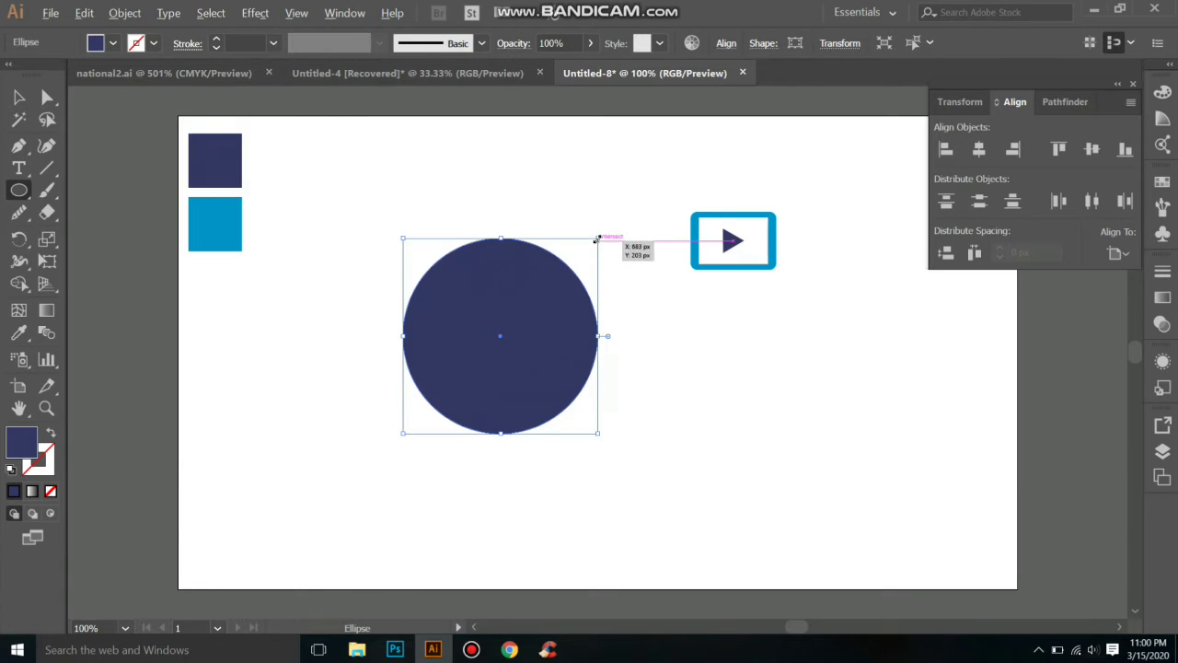
{"action": "left_click_drag", "start_coordinate": [596, 238], "coordinate": [585, 253]}
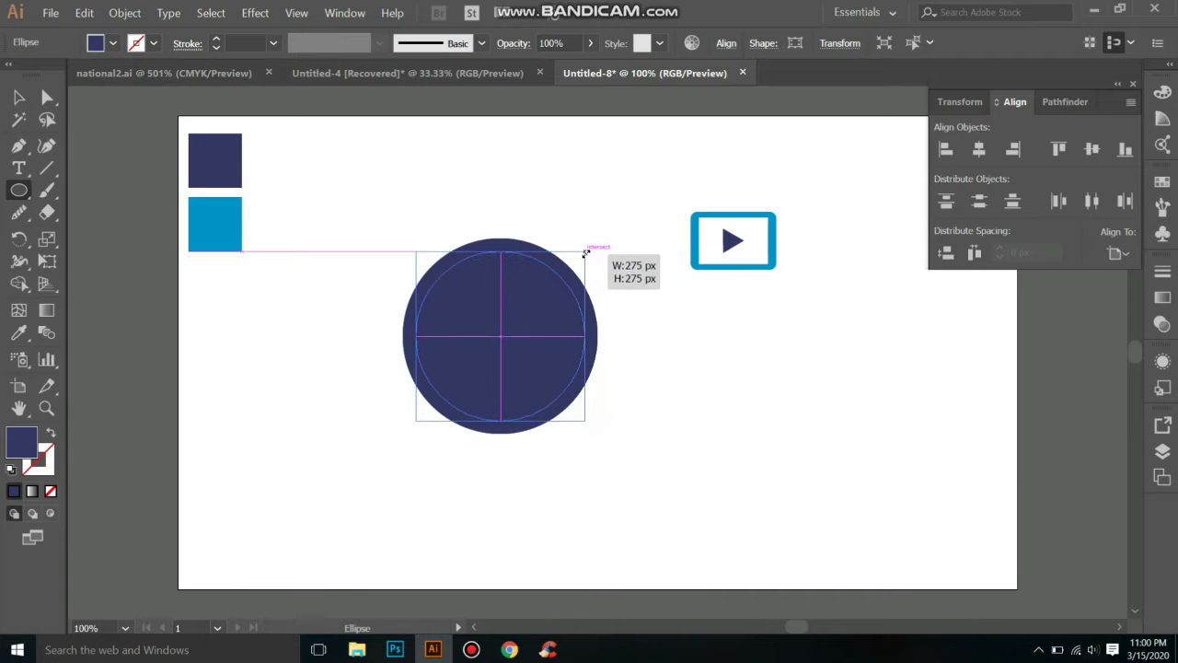
Cut the inner circle out with Minus Front to form a navy ring
{"action": "left_click", "coordinate": [19, 96]}
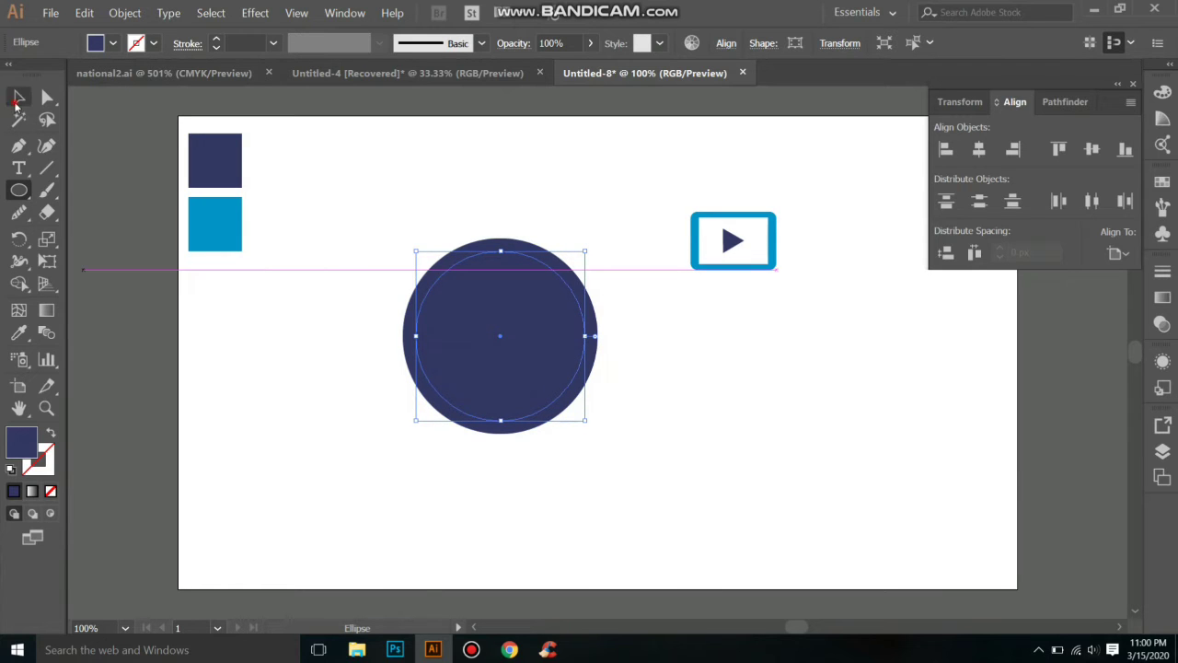
{"action": "left_click_drag", "start_coordinate": [445, 208], "coordinate": [528, 267]}
{"action": "left_click", "coordinate": [1068, 102]}
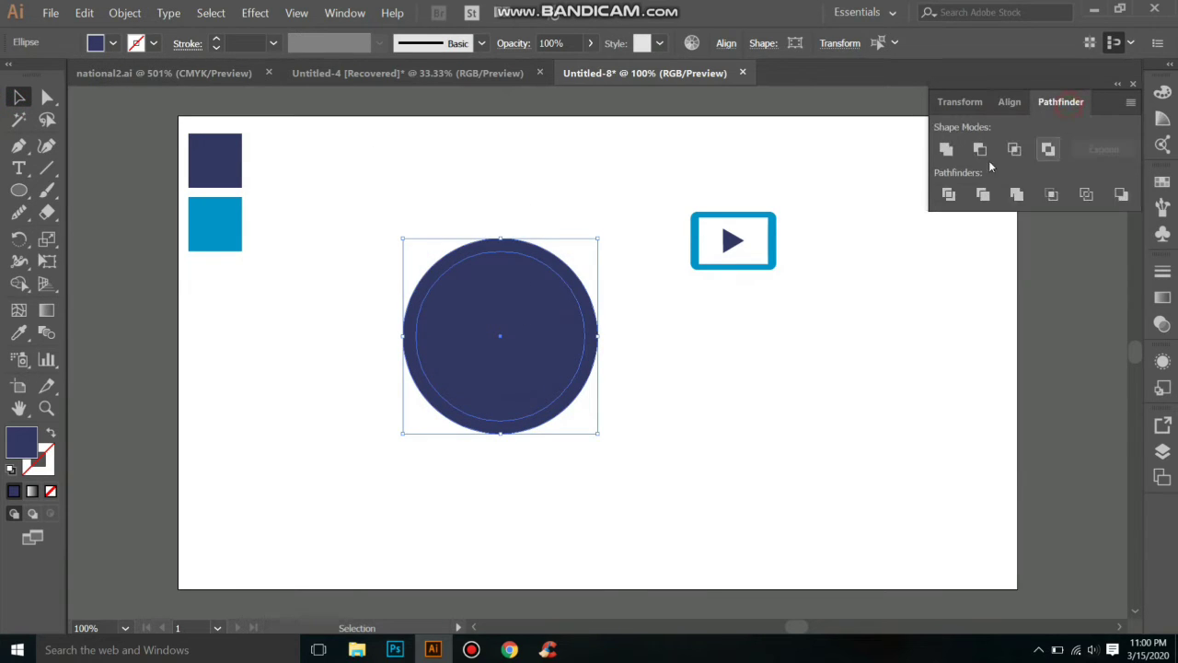
{"action": "left_click", "coordinate": [980, 150]}
{"action": "left_click", "coordinate": [663, 175]}
Place the play icon over the ring's right edge, bring it to front, and ungroup it
{"action": "mouse_move", "coordinate": [727, 245]}
{"action": "left_mouse_down"}
{"action": "mouse_move", "coordinate": [619, 315]}
{"action": "mouse_move", "coordinate": [585, 321]}
{"action": "left_mouse_up"}
{"action": "key", "text": "a"}
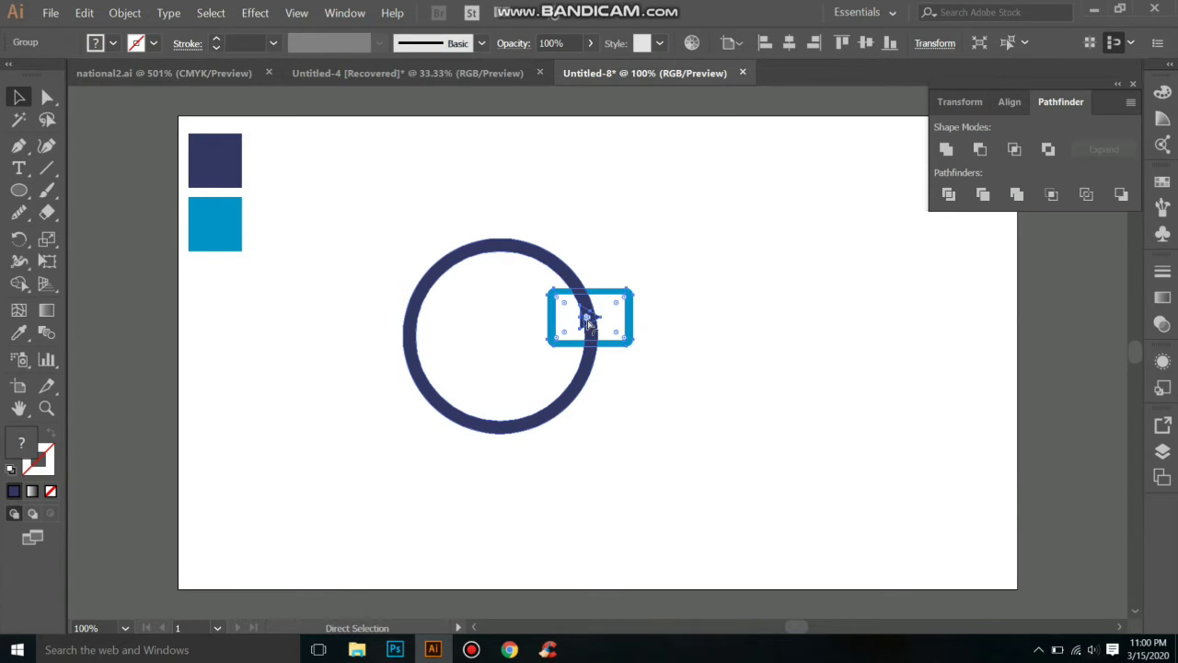
{"action": "key", "text": "ctrl+equal"}
{"action": "key", "text": "v"}
{"action": "key", "text": "ctrl+equal"}
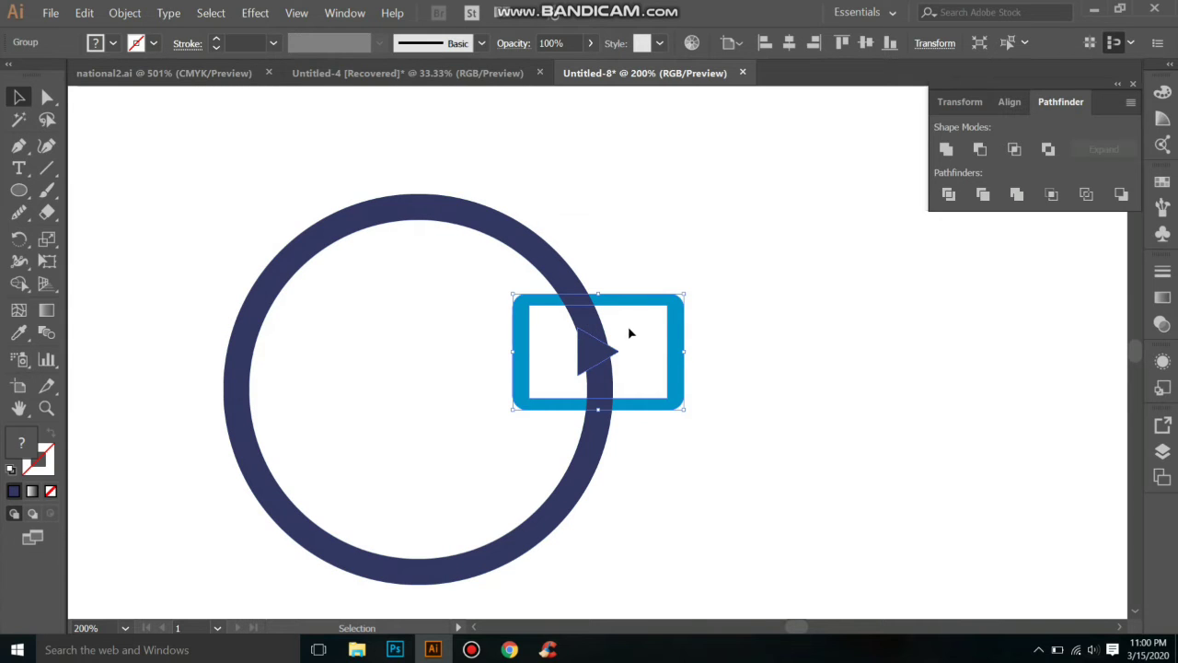
{"action": "right_click", "coordinate": [636, 340]}
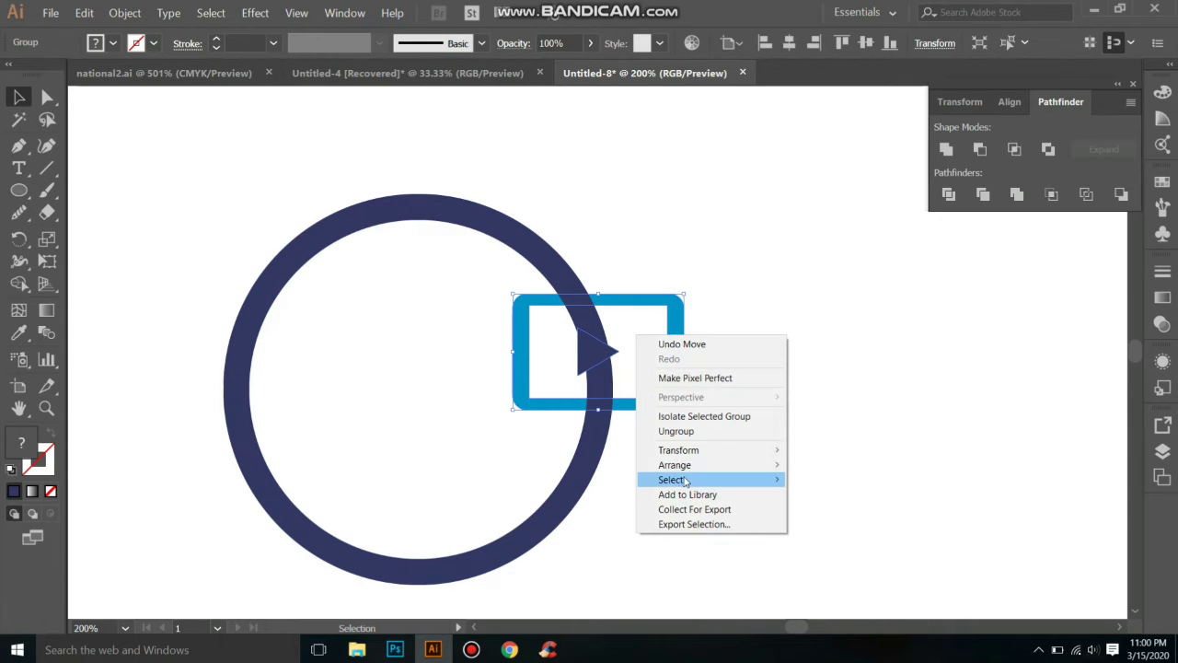
{"action": "left_click", "coordinate": [847, 466]}
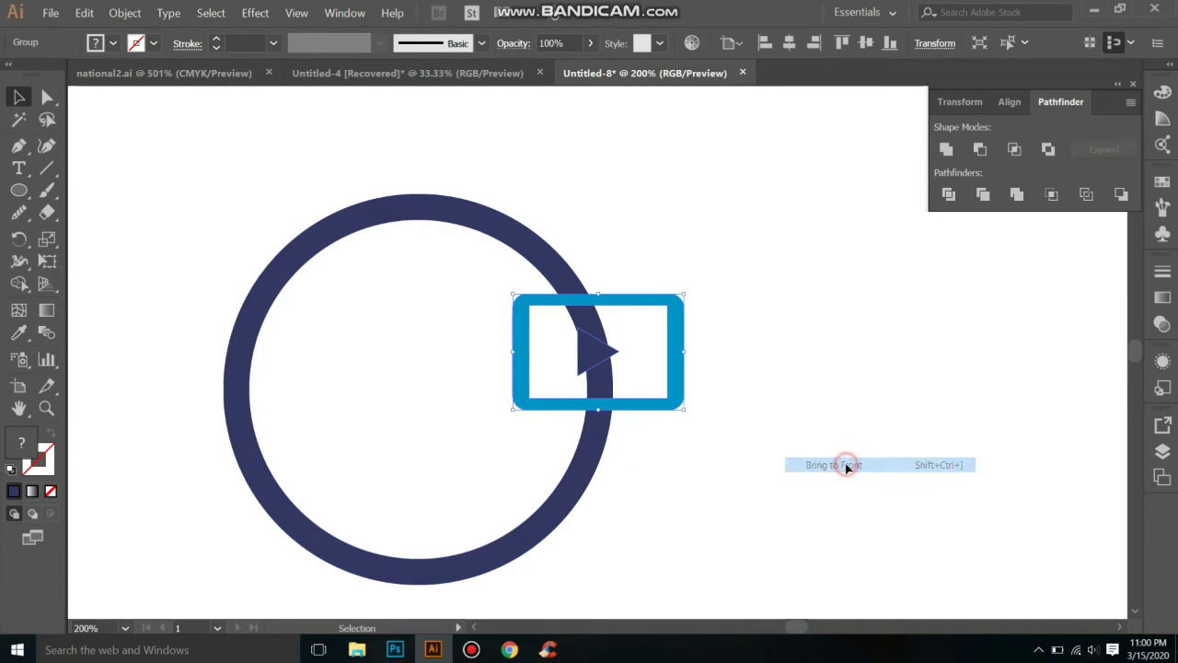
{"action": "right_click", "coordinate": [599, 353]}
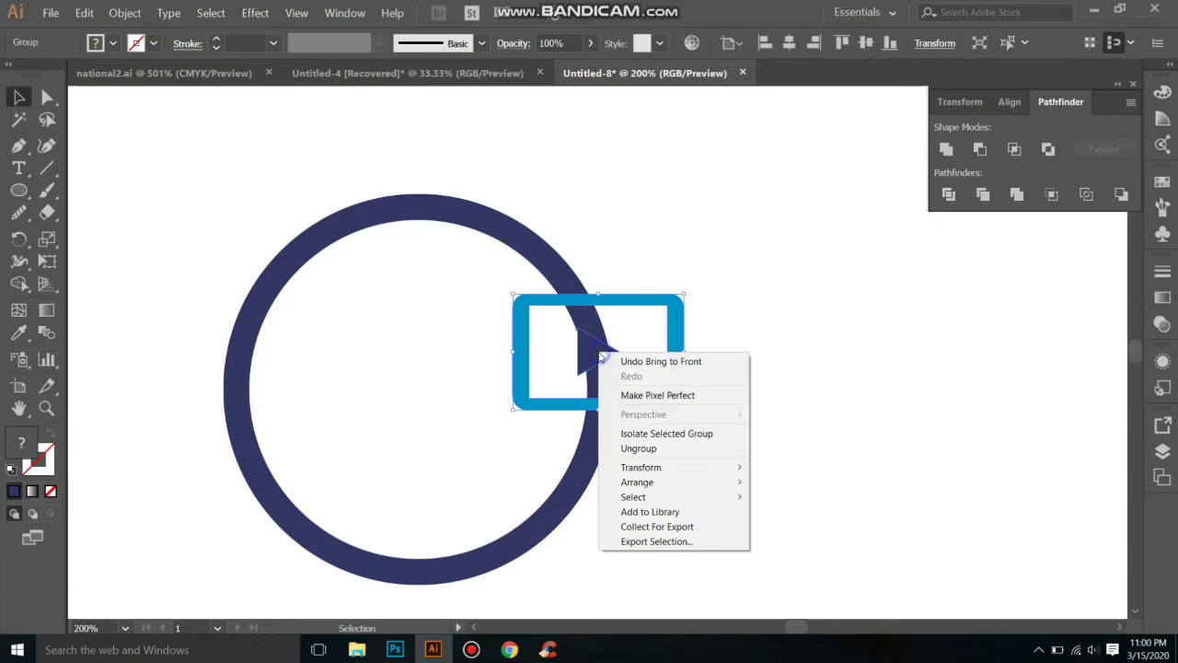
{"action": "left_click", "coordinate": [652, 449]}
Create a 5 px Offset Path around the blue rounded frame
{"action": "left_click", "coordinate": [804, 452]}
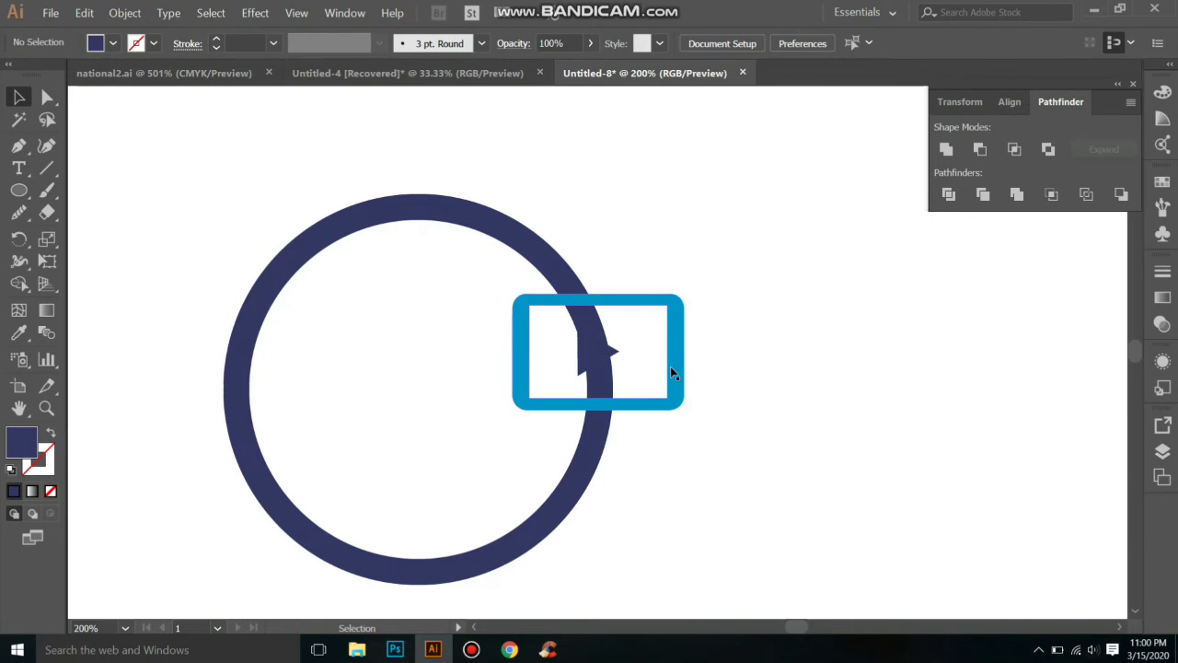
{"action": "left_click", "coordinate": [670, 366]}
{"action": "left_click", "coordinate": [116, 14]}
{"action": "mouse_move", "coordinate": [132, 304]}
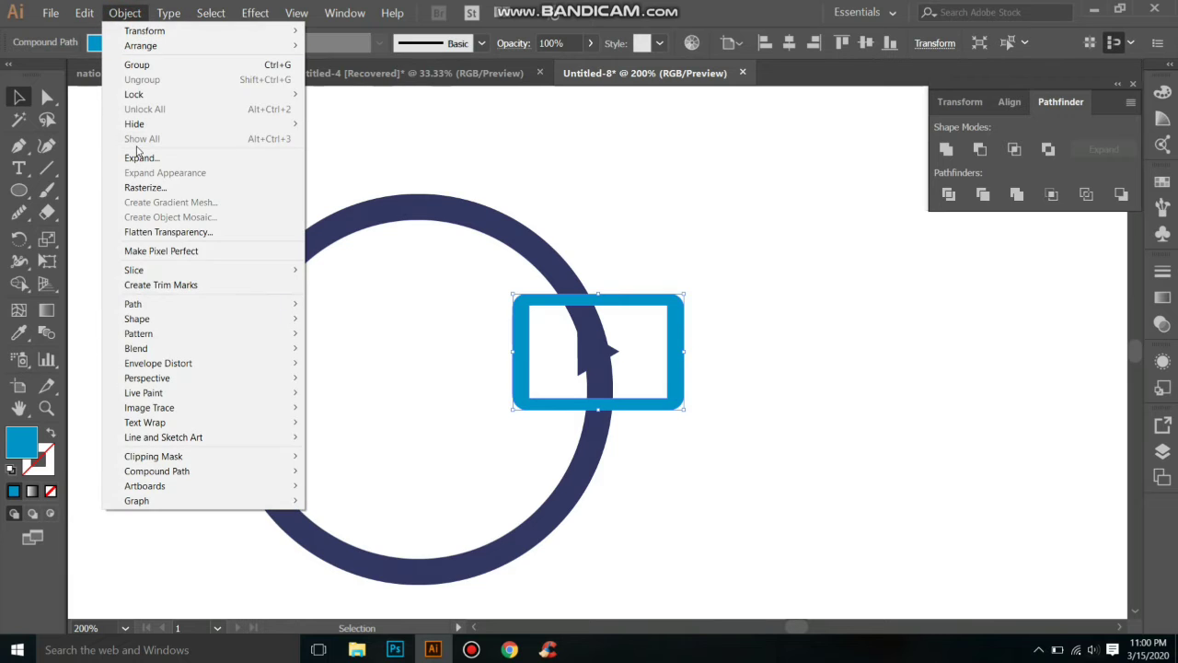
{"action": "left_click", "coordinate": [354, 353]}
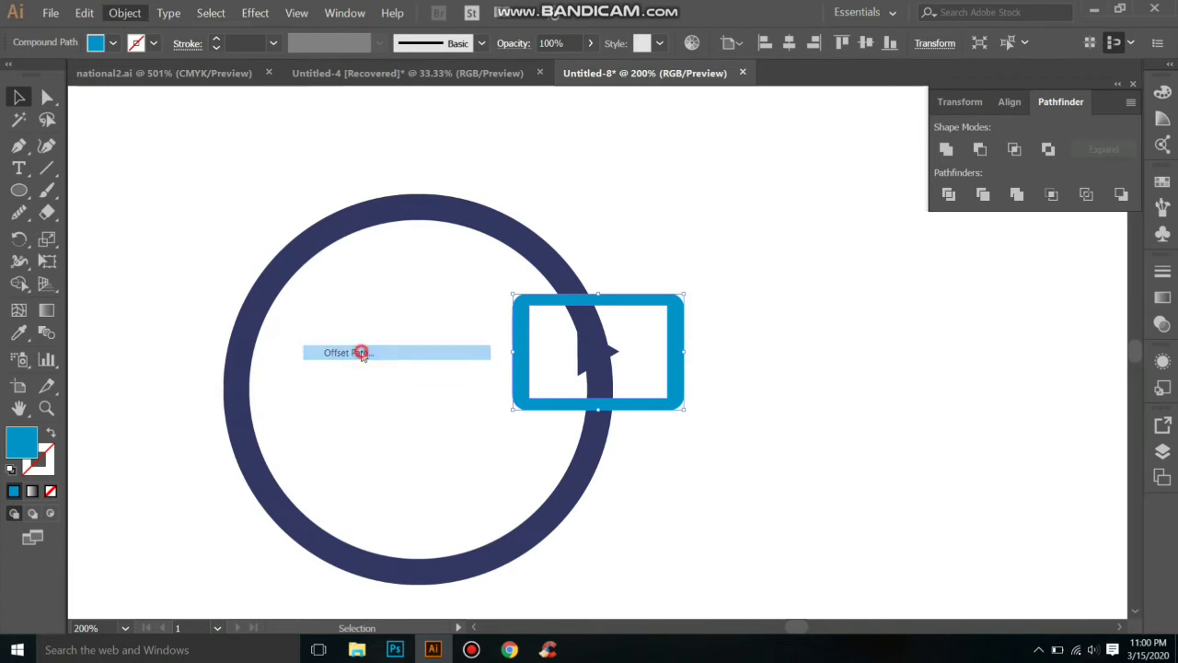
{"action": "left_click", "coordinate": [863, 296]}
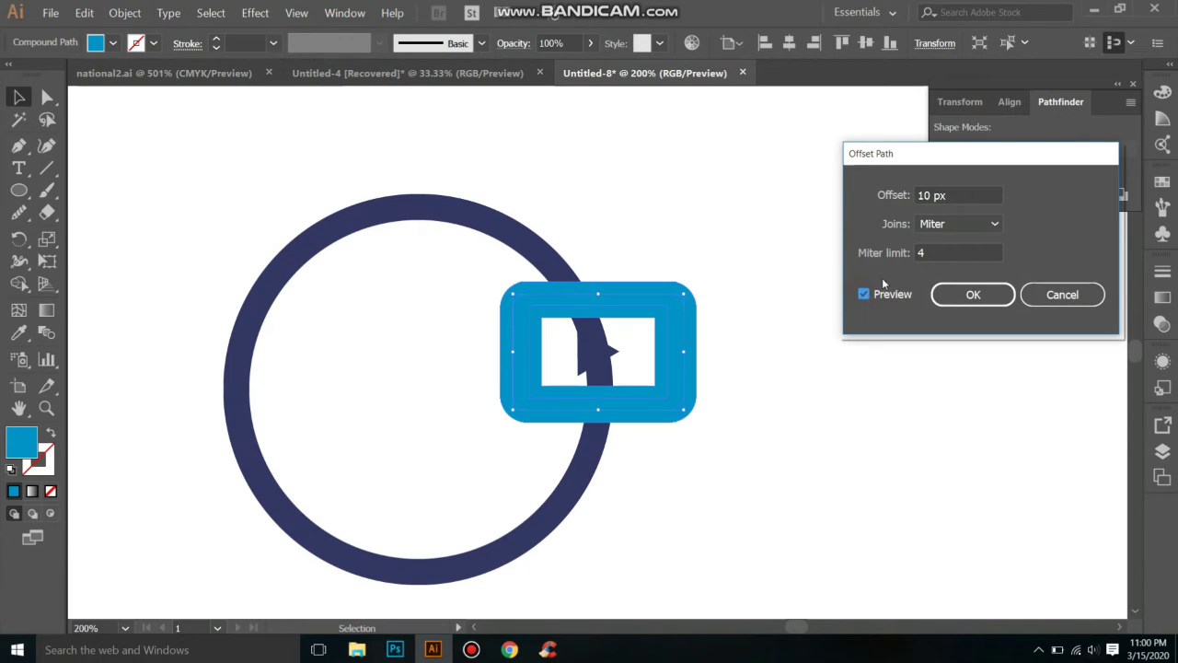
{"action": "double_click", "coordinate": [930, 195]}
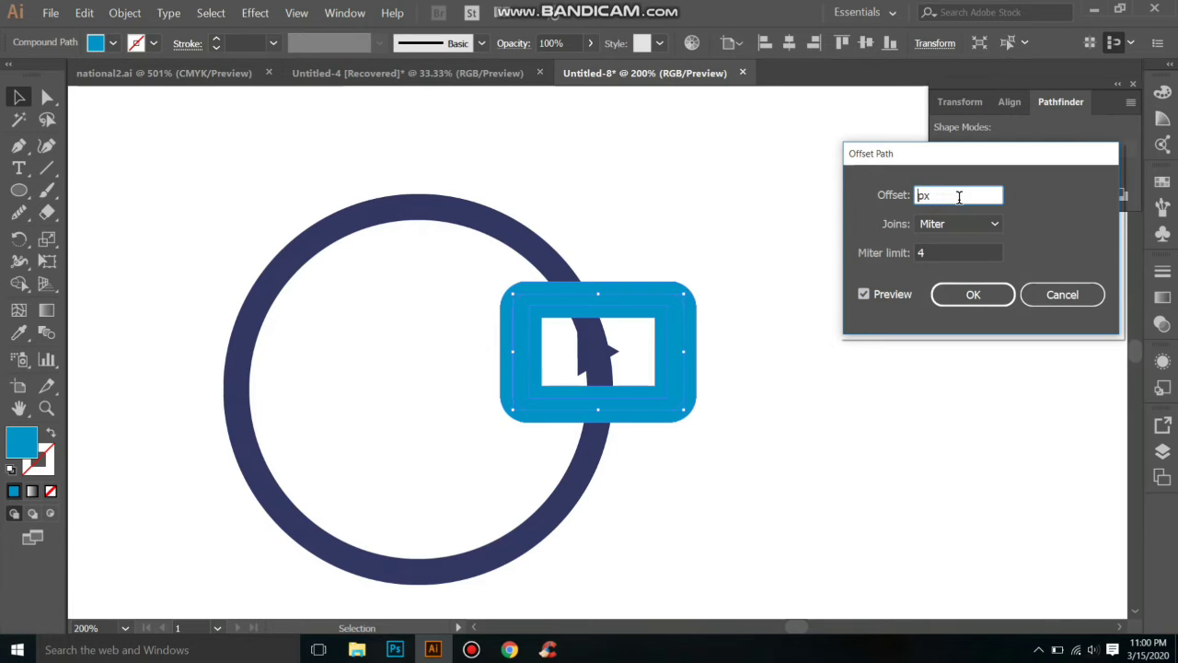
{"action": "type", "text": "5"}
{"action": "left_click", "coordinate": [864, 294]}
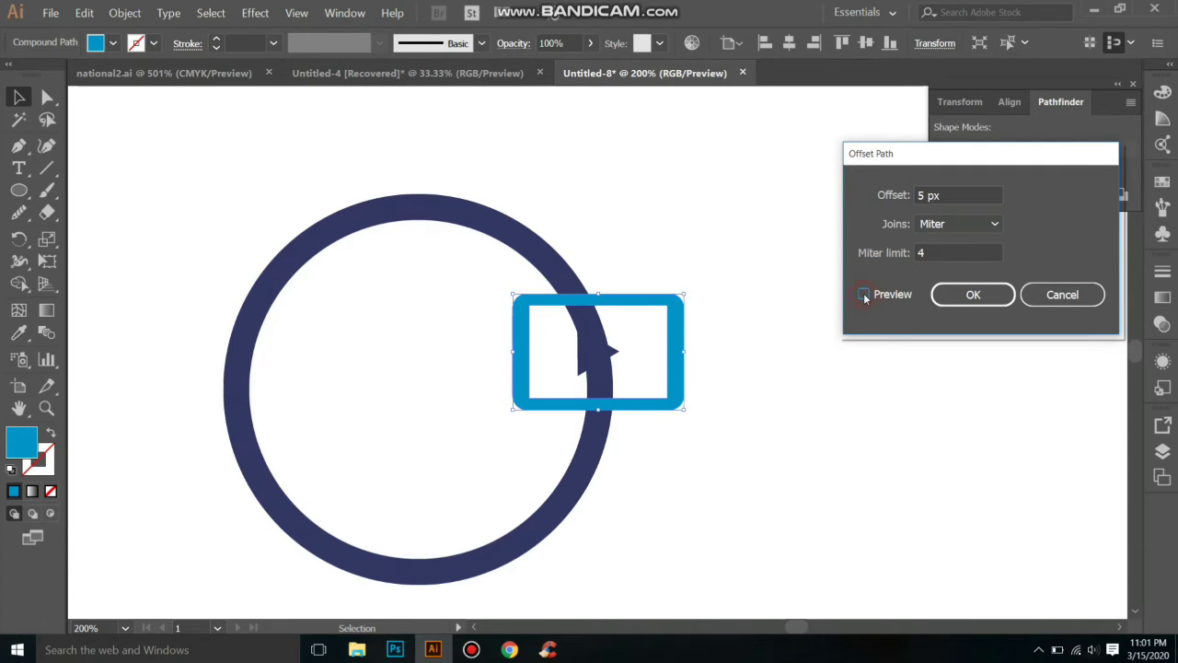
{"action": "left_click", "coordinate": [863, 294]}
{"action": "left_click", "coordinate": [863, 294]}
{"action": "left_click", "coordinate": [864, 295]}
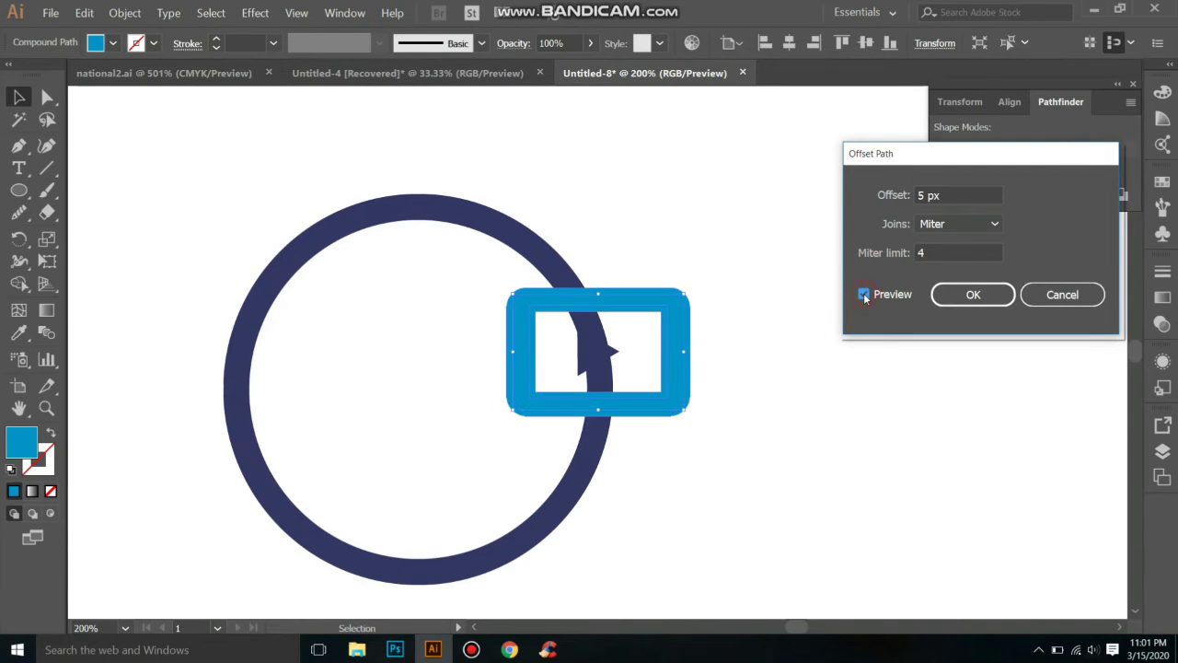
{"action": "left_click", "coordinate": [973, 294]}
Fill the offset shape white with the Eyedropper
{"action": "left_click", "coordinate": [18, 332]}
{"action": "left_click", "coordinate": [147, 226]}
{"action": "key", "text": "v"}
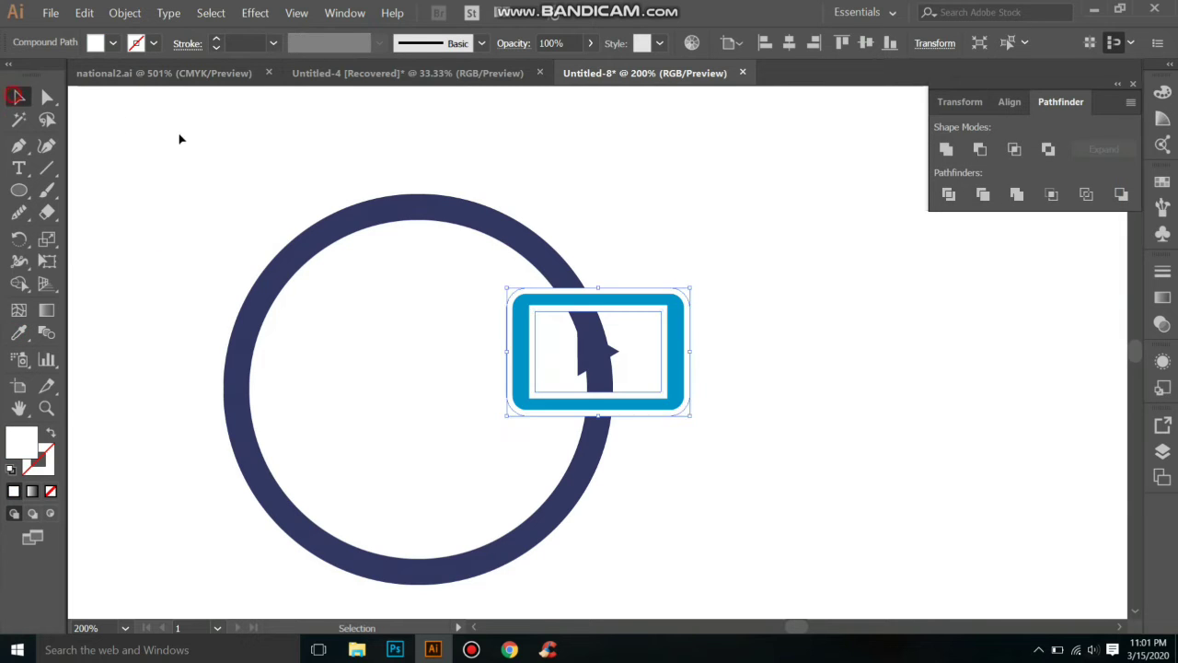
{"action": "left_click", "coordinate": [180, 137]}
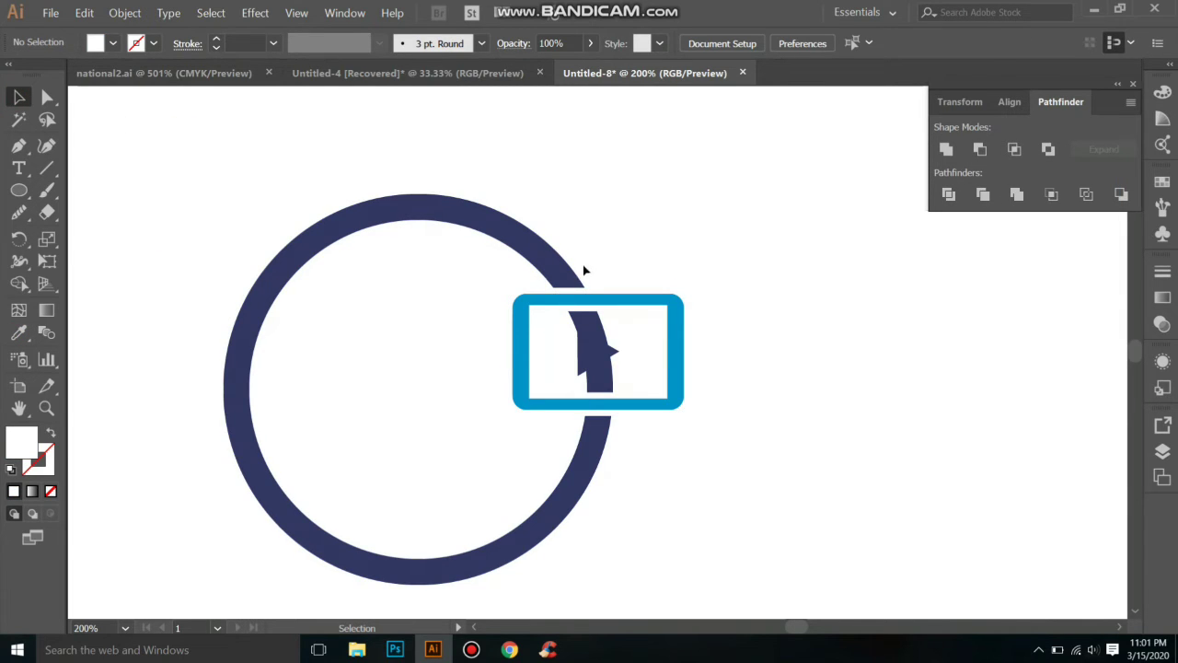
Subtract the white offset shape from the navy ring with Minus Front
{"action": "left_click", "coordinate": [560, 292]}
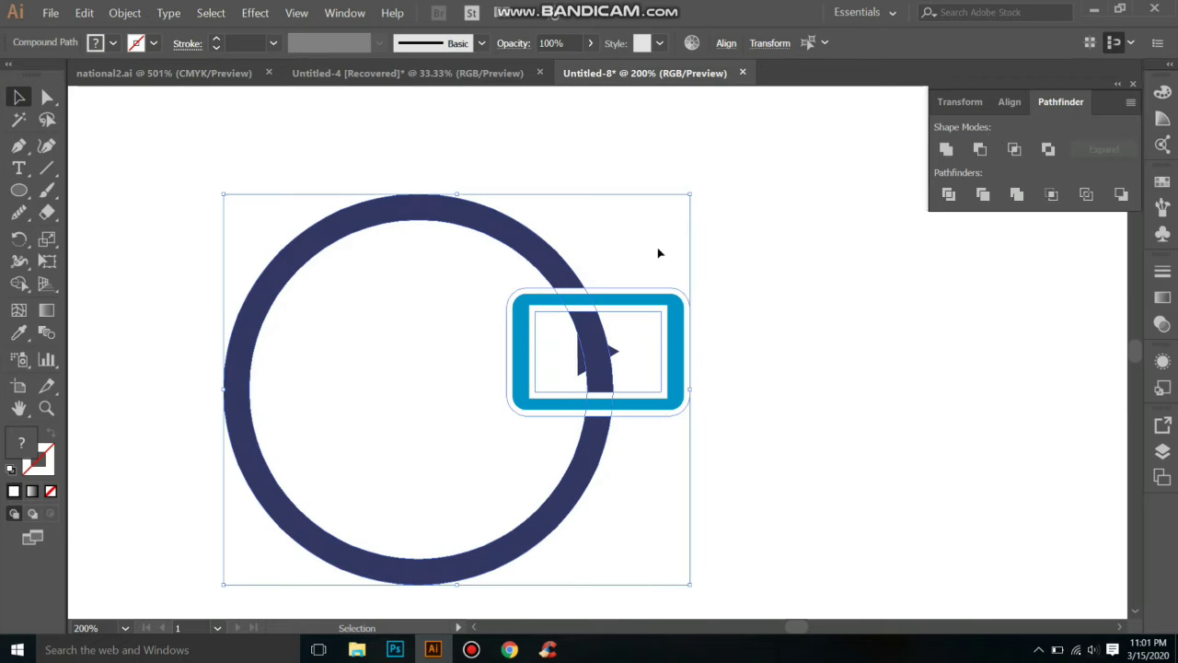
{"action": "key", "text": "ctrl+plus"}
{"action": "key", "text": "ctrl+plus"}
{"action": "key", "text": "ctrl+plus"}
{"action": "mouse_move", "coordinate": [657, 247]}
{"action": "left_mouse_down"}
{"action": "mouse_move", "coordinate": [584, 479]}
{"action": "mouse_move", "coordinate": [489, 448]}
{"action": "left_mouse_up"}
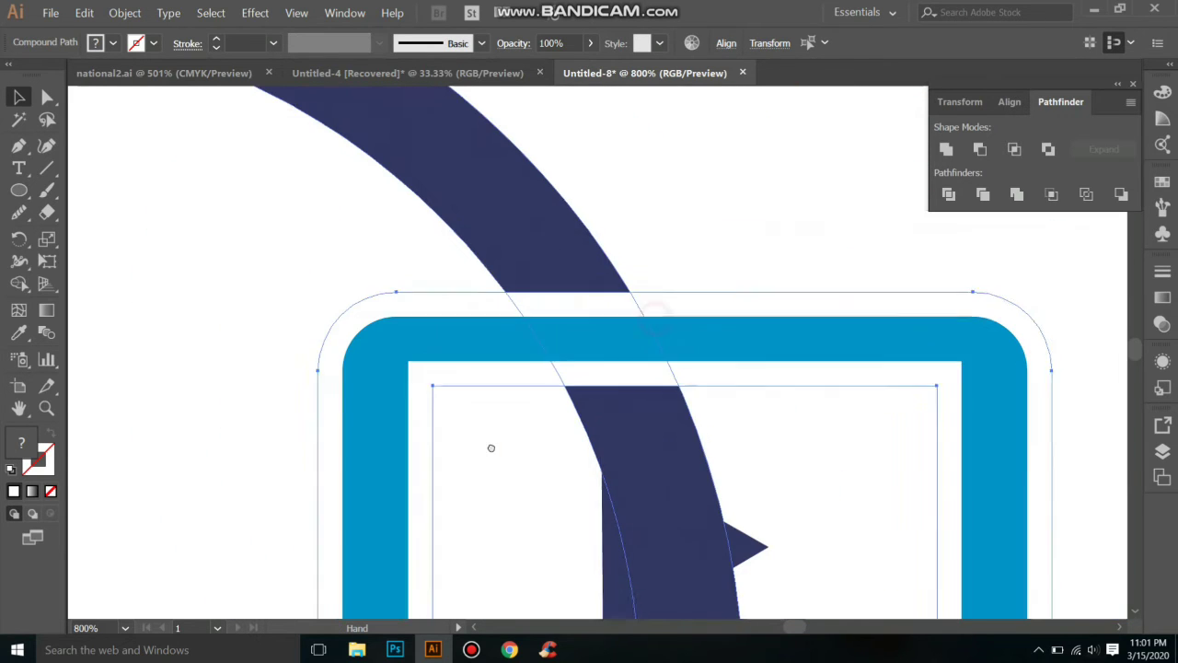
{"action": "left_click_drag", "start_coordinate": [635, 208], "coordinate": [595, 322]}
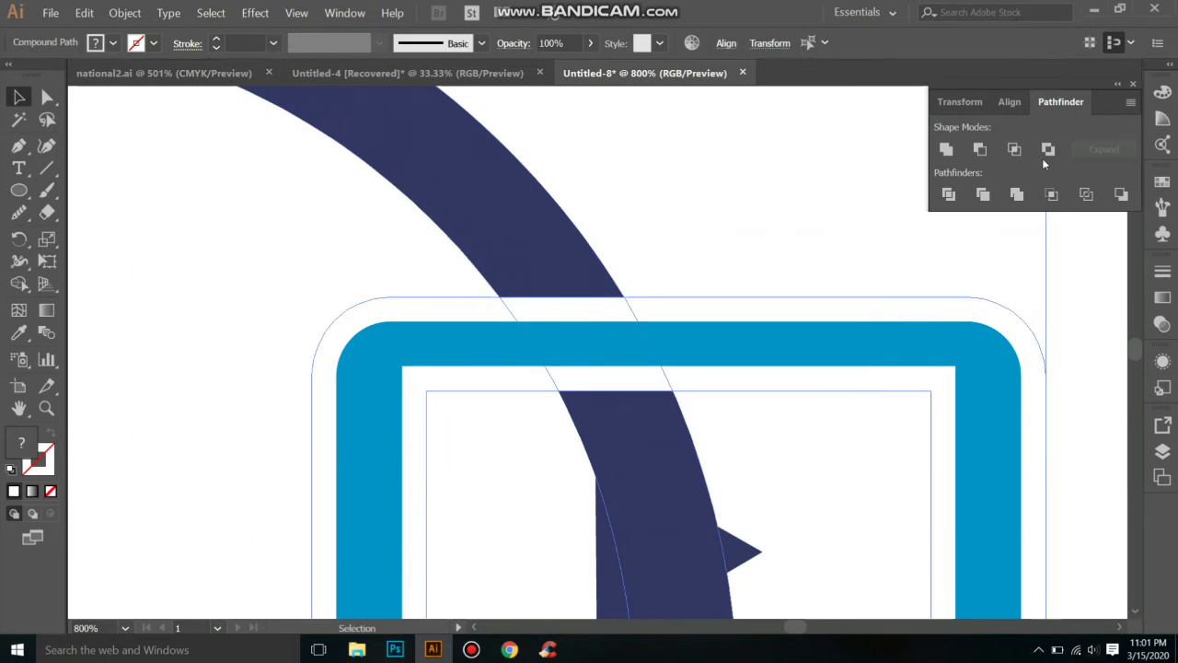
{"action": "left_click", "coordinate": [981, 151]}
{"action": "left_click", "coordinate": [842, 211]}
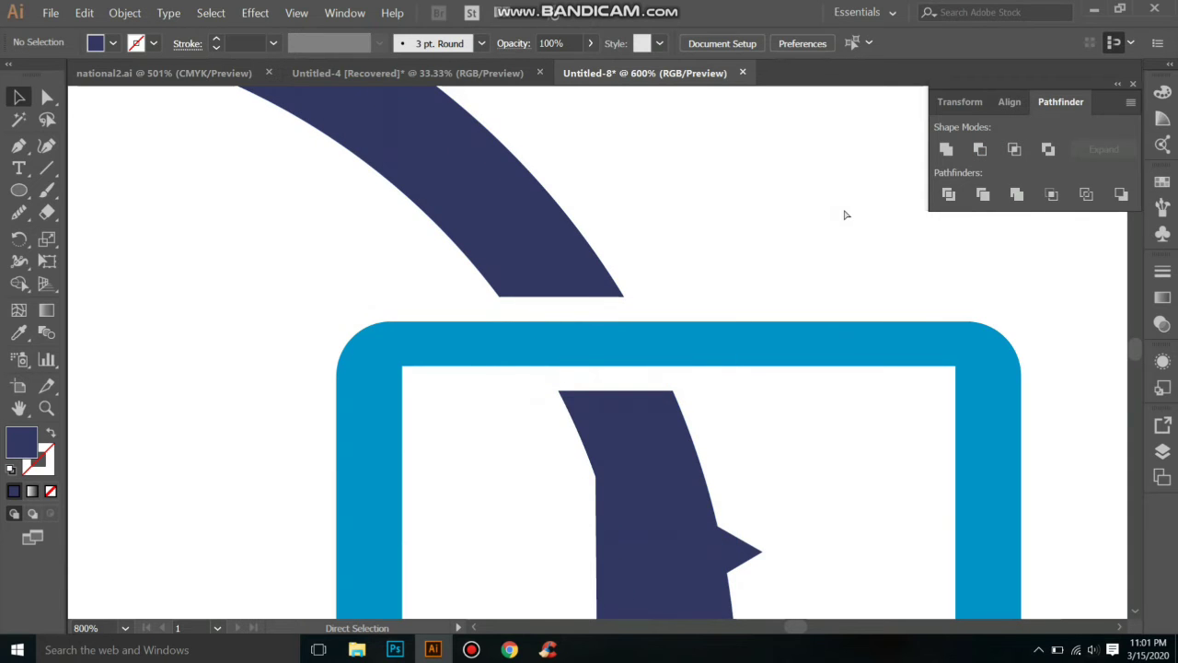
{"action": "key", "text": "ctrl+minus"}
{"action": "key", "text": "ctrl+minus"}
{"action": "key", "text": "ctrl+minus"}
Ungroup the cut ring and delete the stray navy sliver inside the frame
{"action": "left_click", "coordinate": [618, 387]}
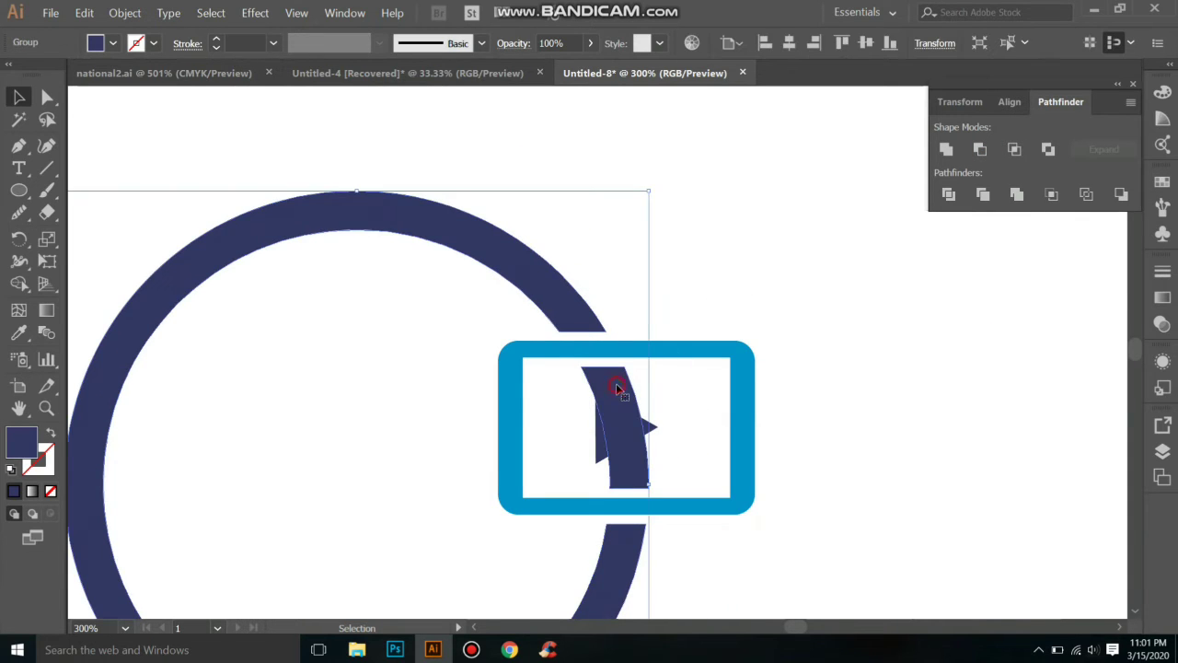
{"action": "right_click", "coordinate": [617, 387]}
{"action": "left_click", "coordinate": [661, 485]}
{"action": "left_click", "coordinate": [858, 475]}
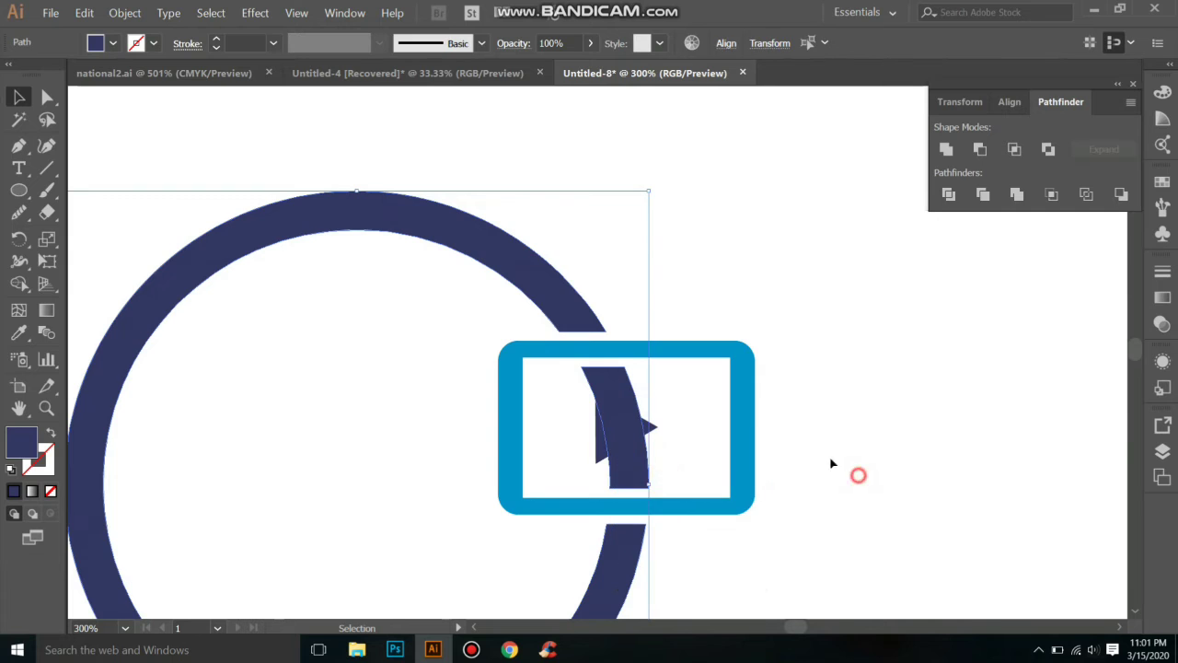
{"action": "left_click", "coordinate": [632, 391]}
{"action": "key", "text": "Delete"}
{"action": "key", "text": "ctrl+minus"}
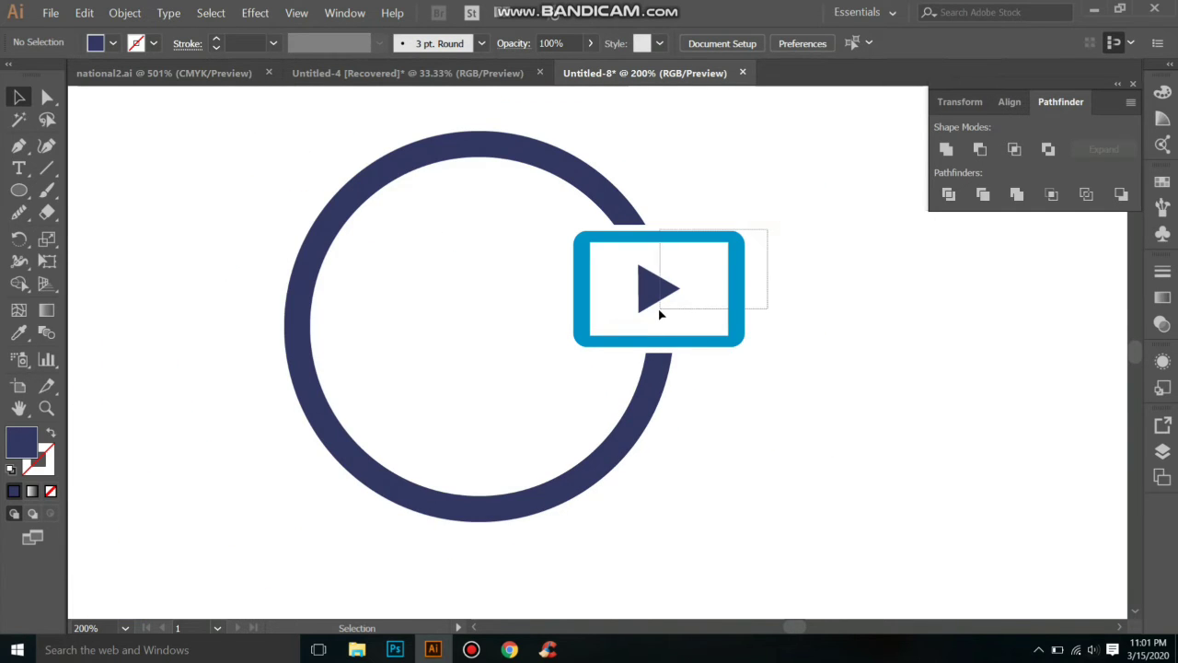
Group the frame and play triangle and nudge the icon slightly left
{"action": "left_click_drag", "start_coordinate": [768, 233], "coordinate": [660, 316]}
{"action": "right_click", "coordinate": [655, 269]}
{"action": "left_click", "coordinate": [727, 361]}
{"action": "key", "text": "Left"}
{"action": "key", "text": "Left"}
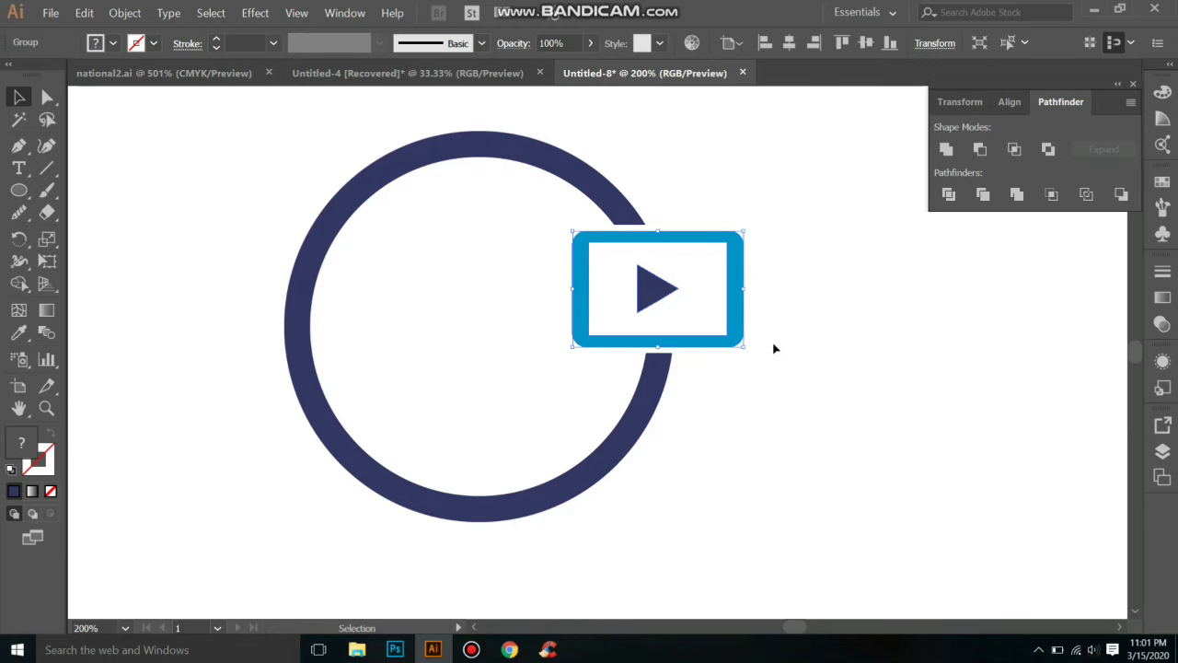
{"action": "key", "text": "Left"}
{"action": "key", "text": "Left"}
{"action": "key", "text": "Left"}
{"action": "left_click", "coordinate": [773, 345]}
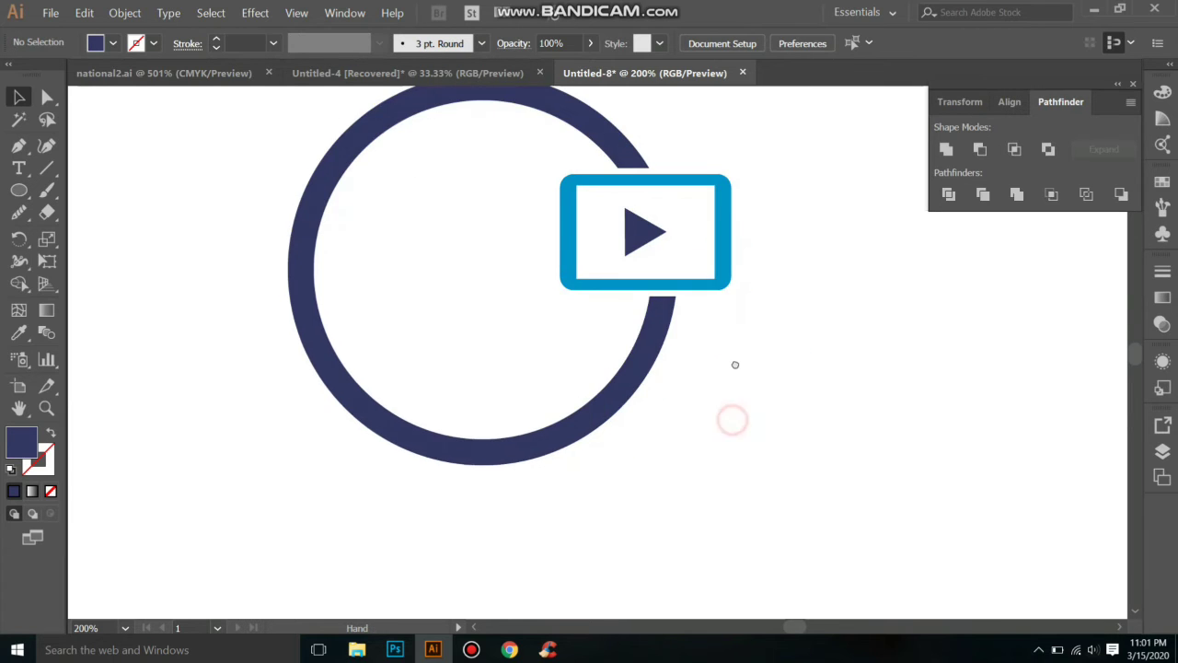
Scale the whole ring-and-play logo down from a corner handle
{"action": "left_click_drag", "start_coordinate": [353, 136], "coordinate": [668, 470]}
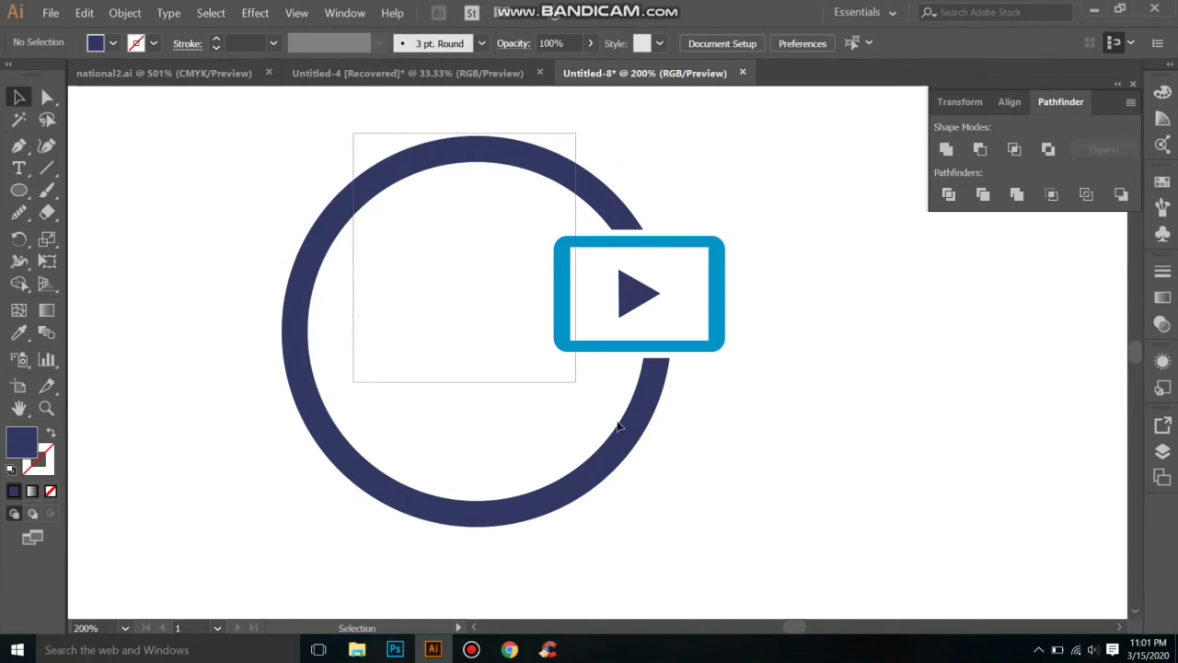
{"action": "left_click_drag", "start_coordinate": [728, 136], "coordinate": [689, 179]}
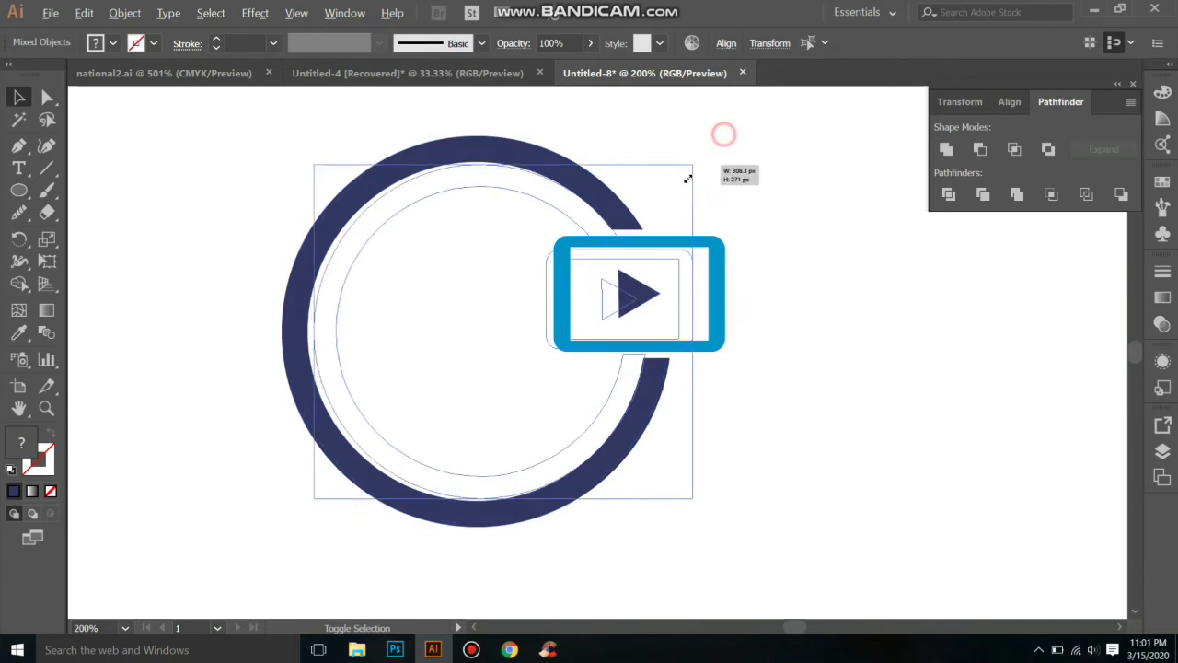
{"action": "left_click", "coordinate": [694, 378]}
{"action": "key", "text": "ctrl+minus"}
{"action": "key", "text": "ctrl+minus"}
{"action": "key", "text": "ctrl+minus"}
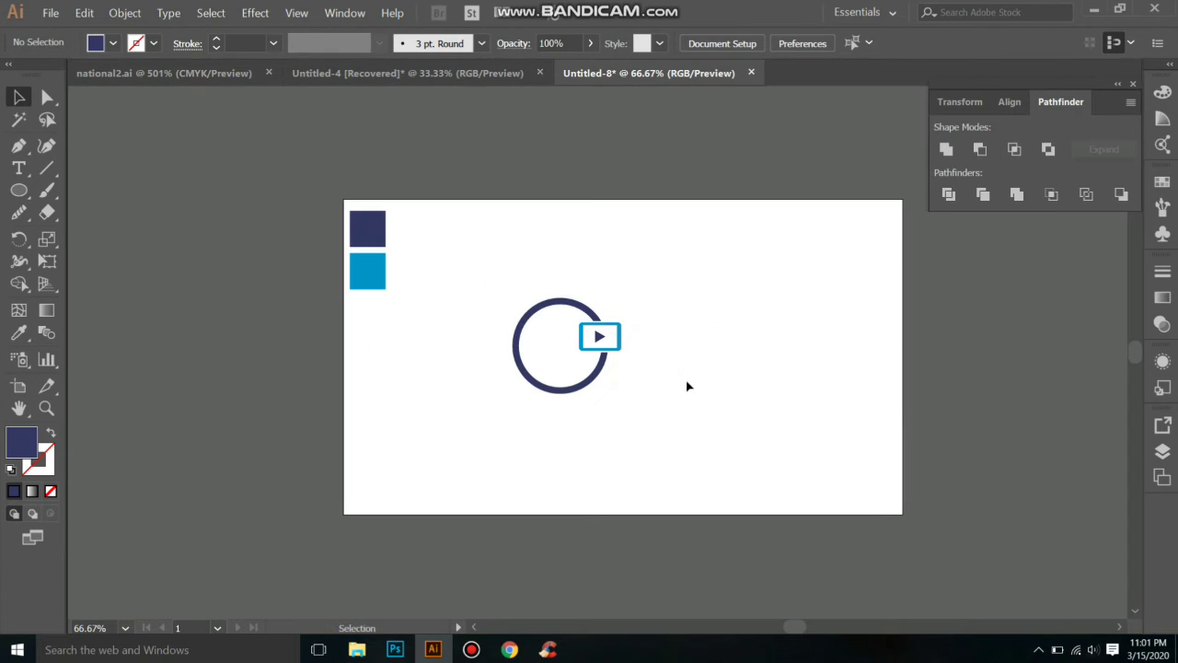
Move the entire logo up and right toward the artboard's upper centre
{"action": "scroll", "coordinate": [687, 385], "scroll_direction": "up", "scroll_amount": 3}
{"action": "left_click_drag", "start_coordinate": [524, 405], "coordinate": [615, 334]}
{"action": "key", "text": "ctrl+z"}
{"action": "left_click_drag", "start_coordinate": [682, 275], "coordinate": [518, 372]}
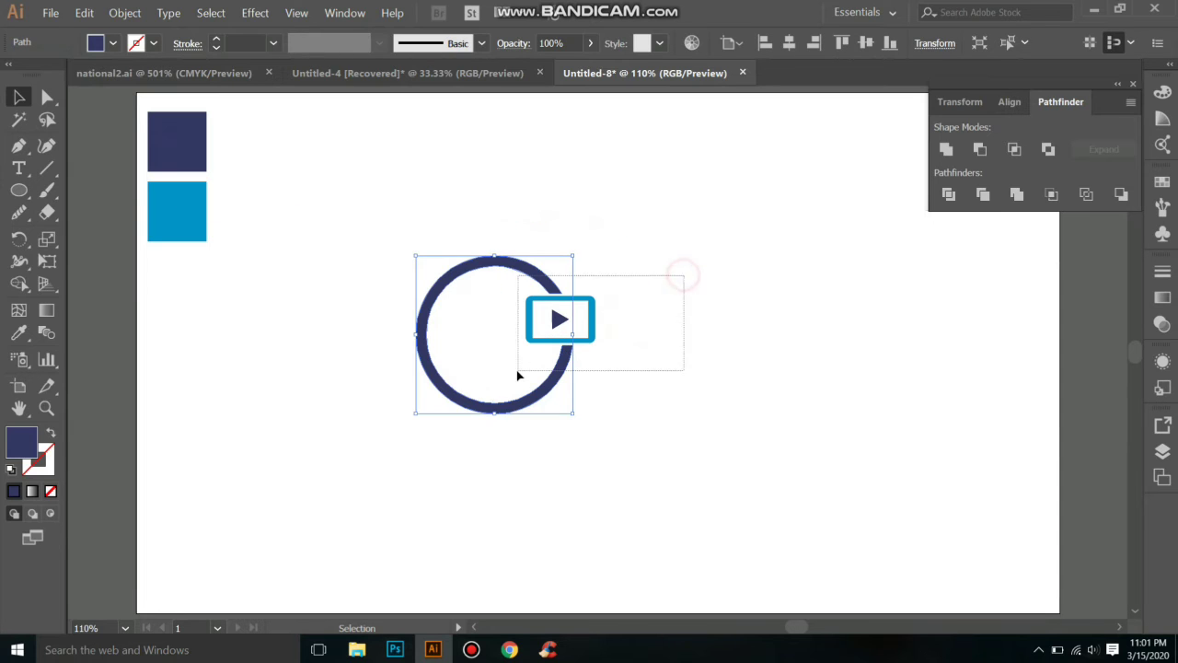
{"action": "left_click_drag", "start_coordinate": [559, 320], "coordinate": [617, 254]}
{"action": "left_click", "coordinate": [634, 378]}
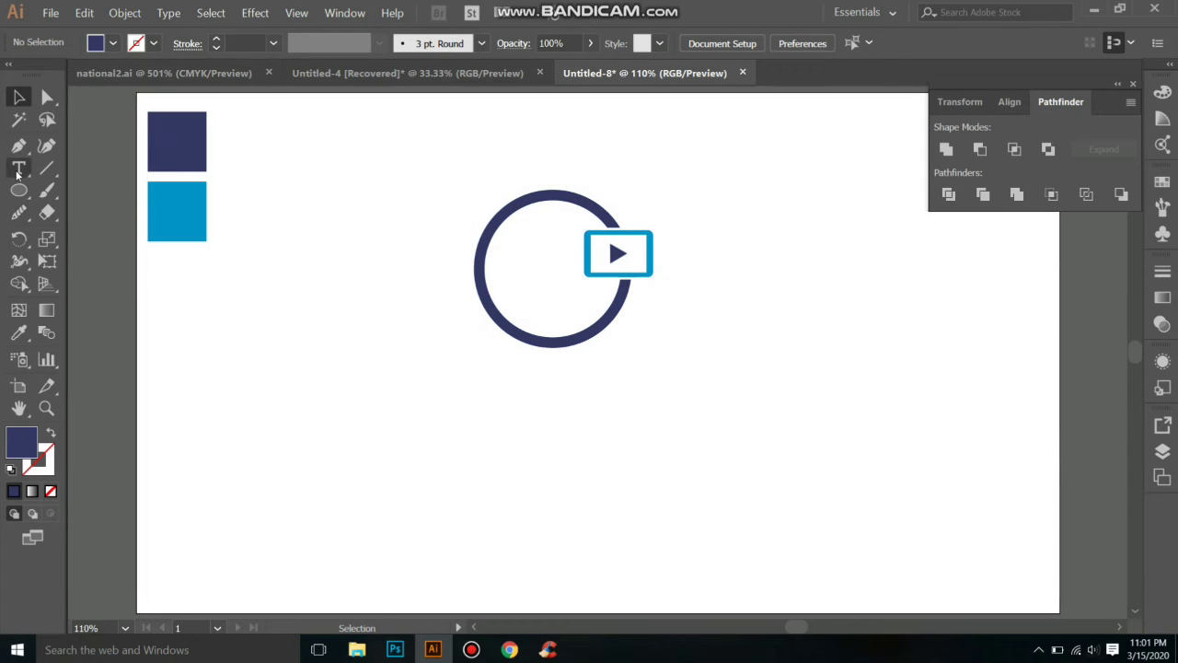
Type 'company' and 'your tag goes here' below the logo, then enlarge both lines to 58.1 pt
{"action": "left_click", "coordinate": [18, 168]}
{"action": "left_click", "coordinate": [496, 371]}
{"action": "type", "text": "company"}
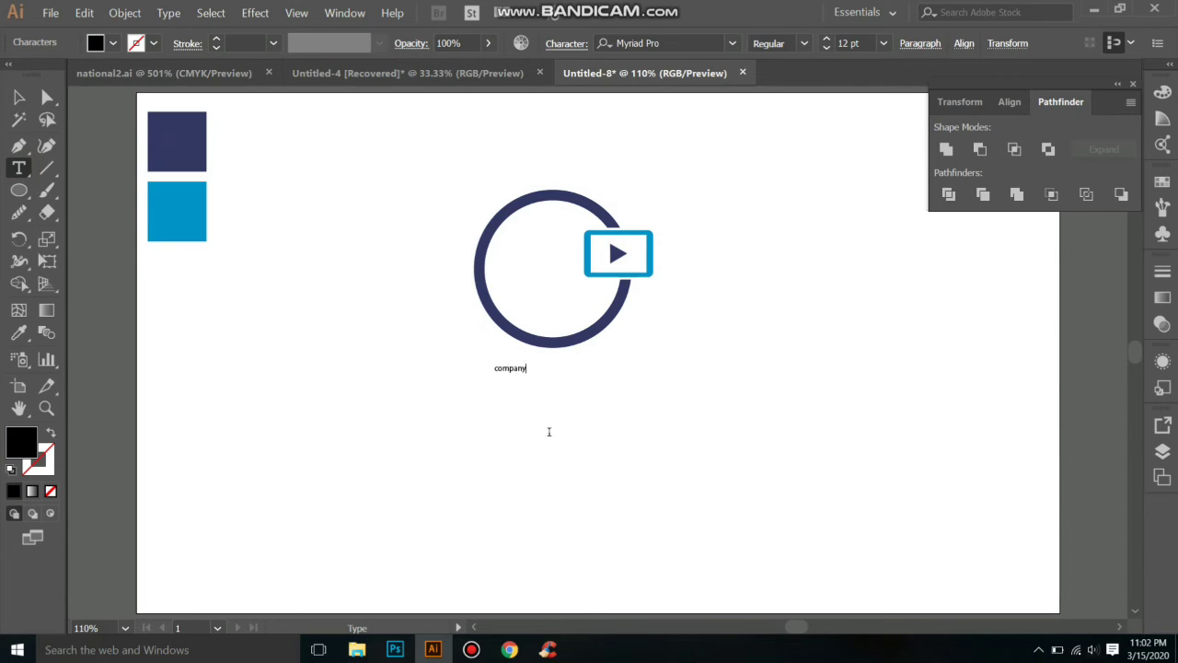
{"action": "left_click", "coordinate": [501, 382]}
{"action": "type", "text": "your tag goes here"}
{"action": "left_click", "coordinate": [18, 97]}
{"action": "mouse_move", "coordinate": [475, 368]}
{"action": "left_mouse_down"}
{"action": "mouse_move", "coordinate": [538, 409]}
{"action": "mouse_move", "coordinate": [763, 435]}
{"action": "left_mouse_up"}
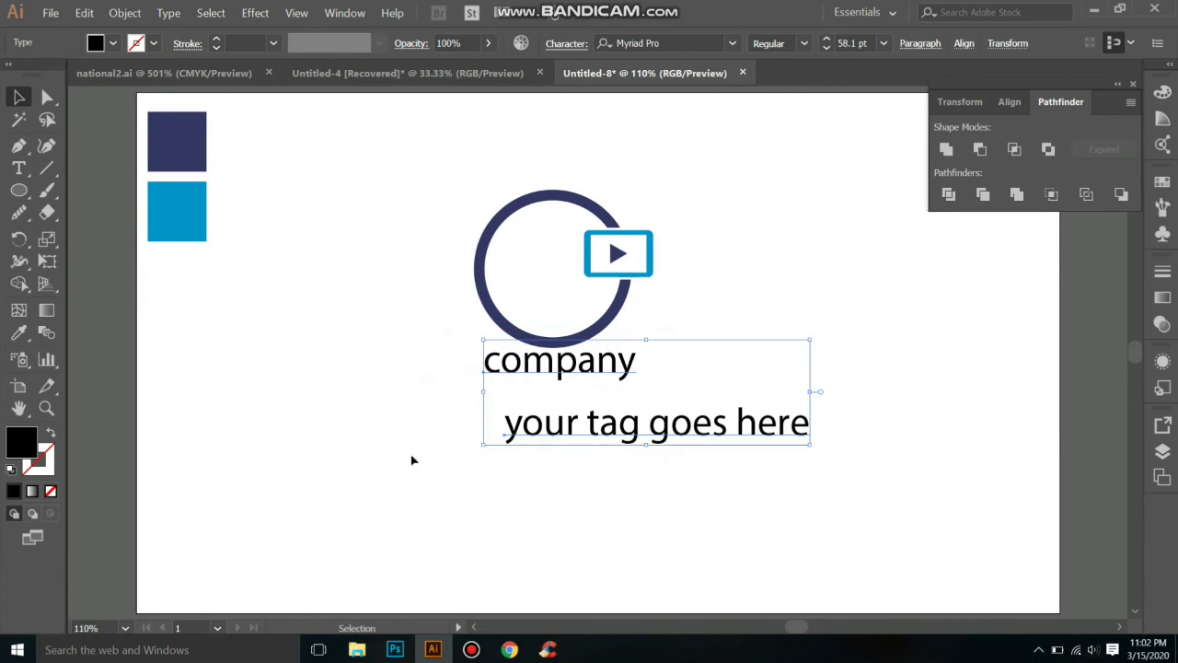
{"action": "left_click", "coordinate": [473, 355]}
Set the company text in Poppins Bold and shift it slightly left
{"action": "left_click", "coordinate": [542, 368]}
{"action": "left_click", "coordinate": [732, 43]}
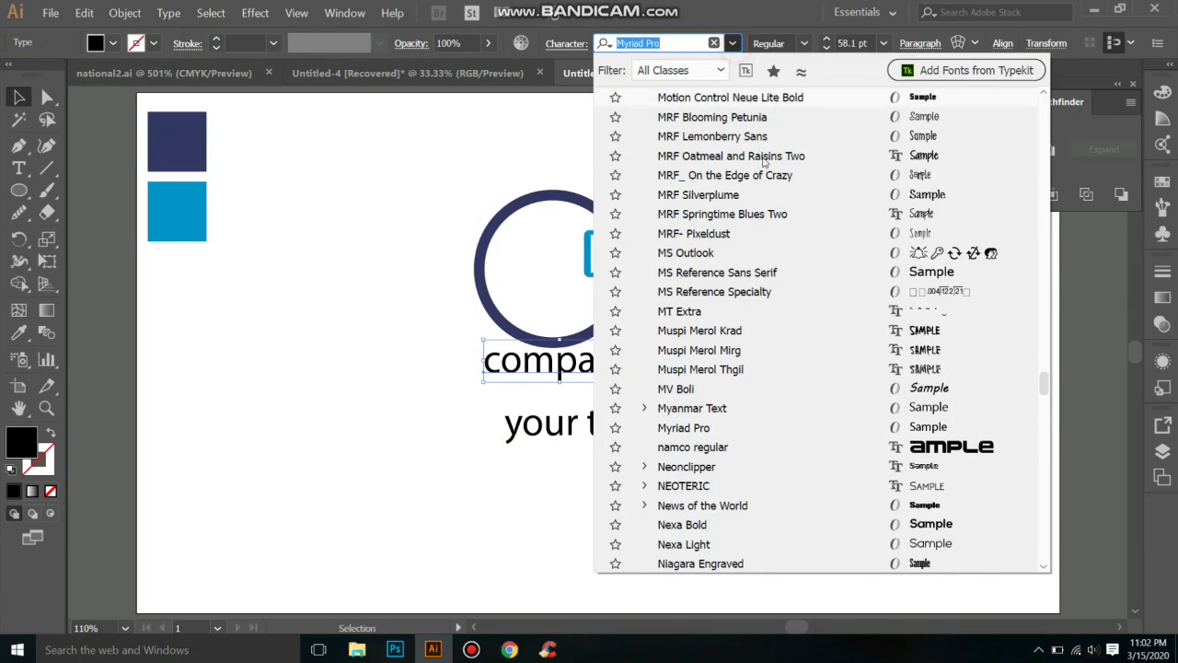
{"action": "type", "text": "popp"}
{"action": "left_click", "coordinate": [702, 328]}
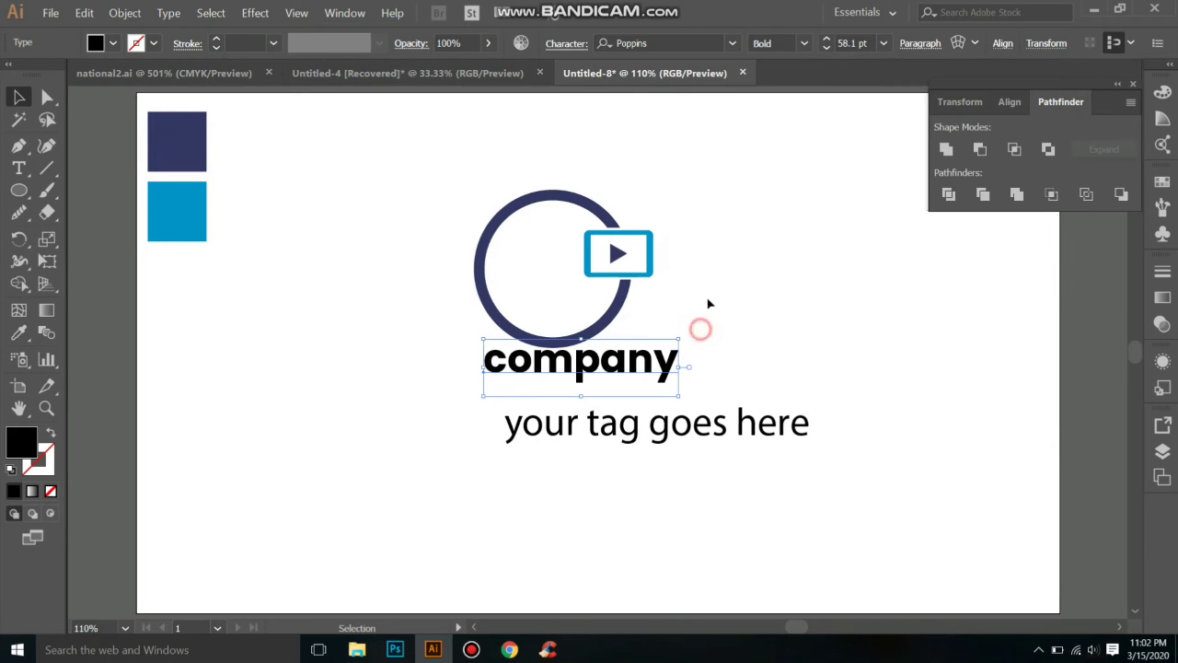
{"action": "left_click_drag", "start_coordinate": [580, 368], "coordinate": [566, 371]}
Make the text uppercase COMPANY at about 89.5 pt, placed just below the logo
{"action": "left_click", "coordinate": [170, 13]}
{"action": "mouse_move", "coordinate": [198, 221]}
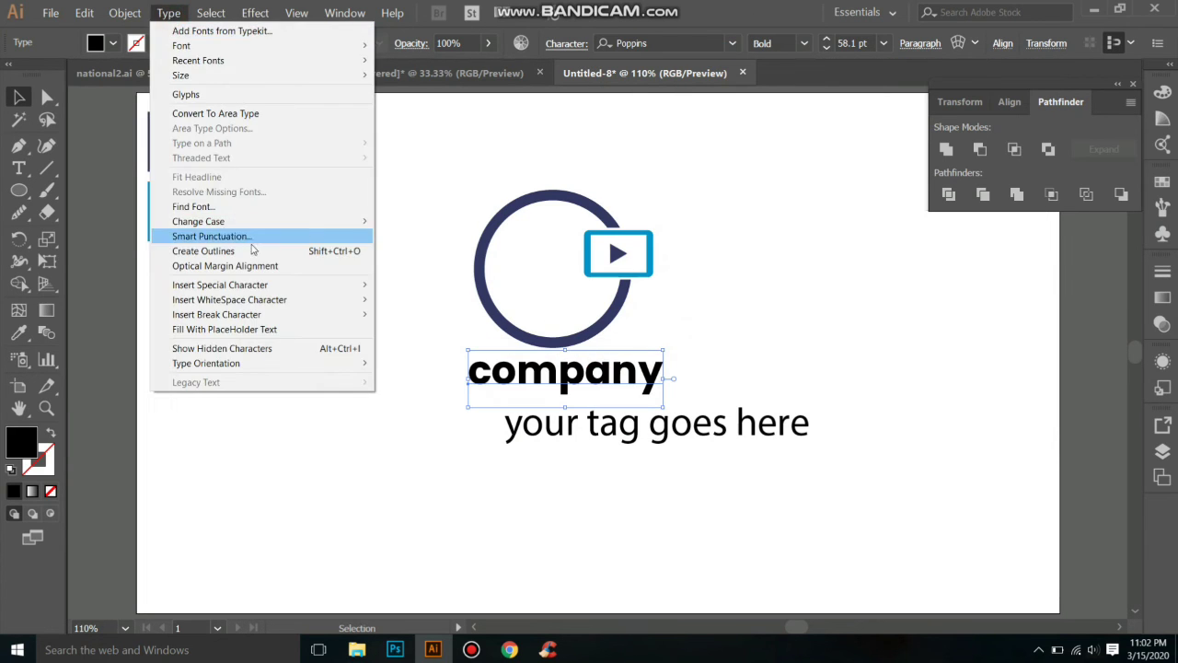
{"action": "left_click", "coordinate": [408, 223]}
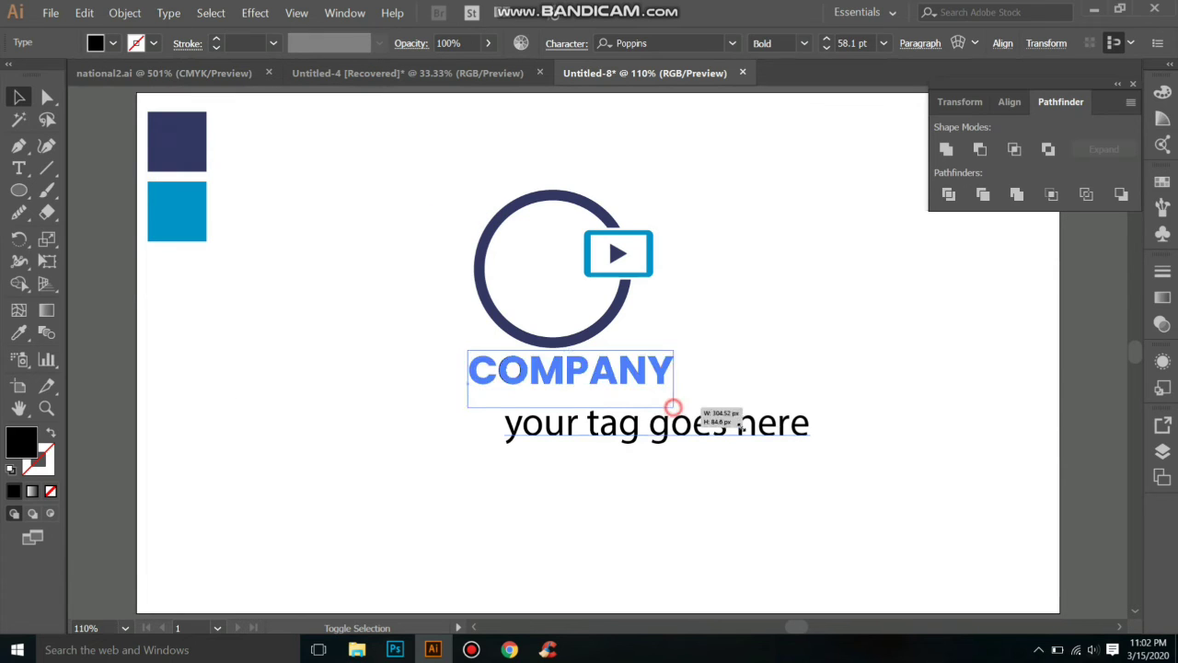
{"action": "left_click_drag", "start_coordinate": [670, 407], "coordinate": [730, 424]}
{"action": "left_click_drag", "start_coordinate": [639, 370], "coordinate": [632, 392]}
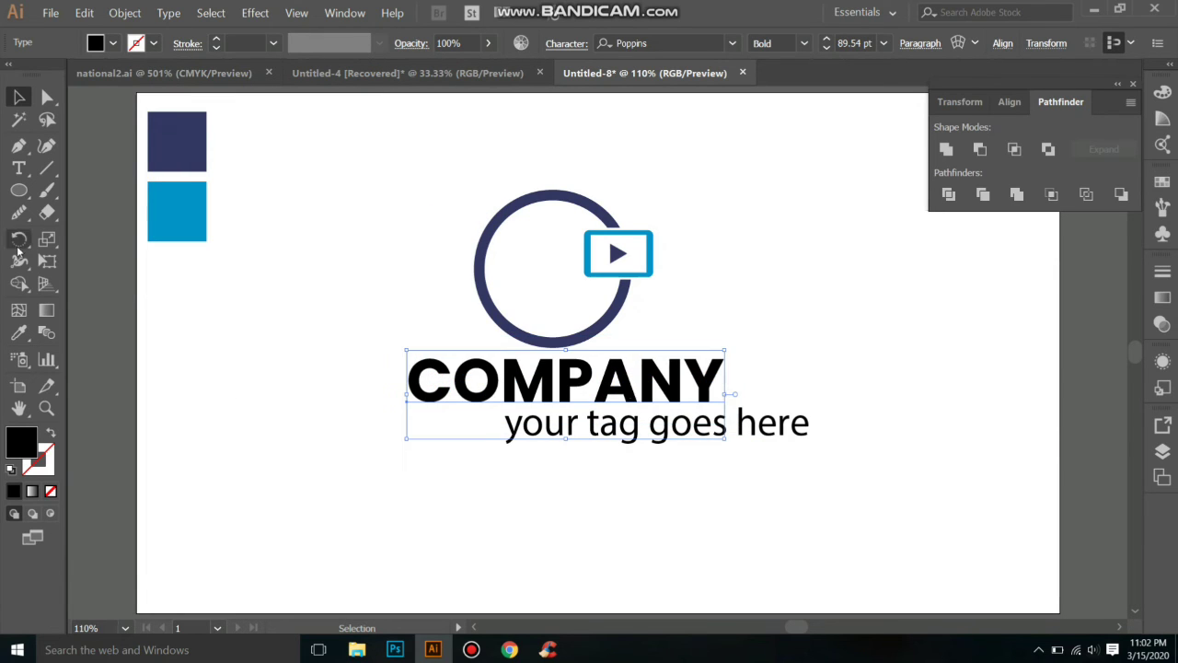
Fill COMPANY with the navy sample colour using the Eyedropper
{"action": "left_click", "coordinate": [19, 333]}
{"action": "left_click", "coordinate": [158, 158]}
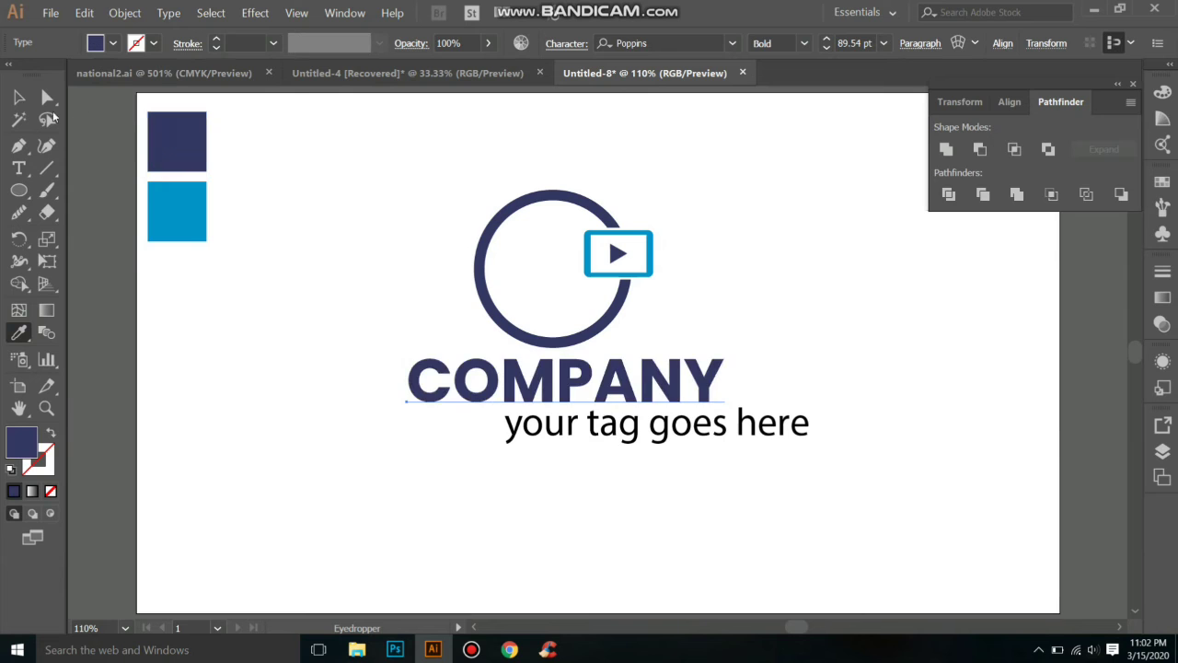
{"action": "key", "text": "v"}
{"action": "left_click", "coordinate": [303, 413]}
Move the tagline under COMPANY, change it to Title Case and set it in Poppins Medium
{"action": "left_click_drag", "start_coordinate": [634, 425], "coordinate": [548, 428]}
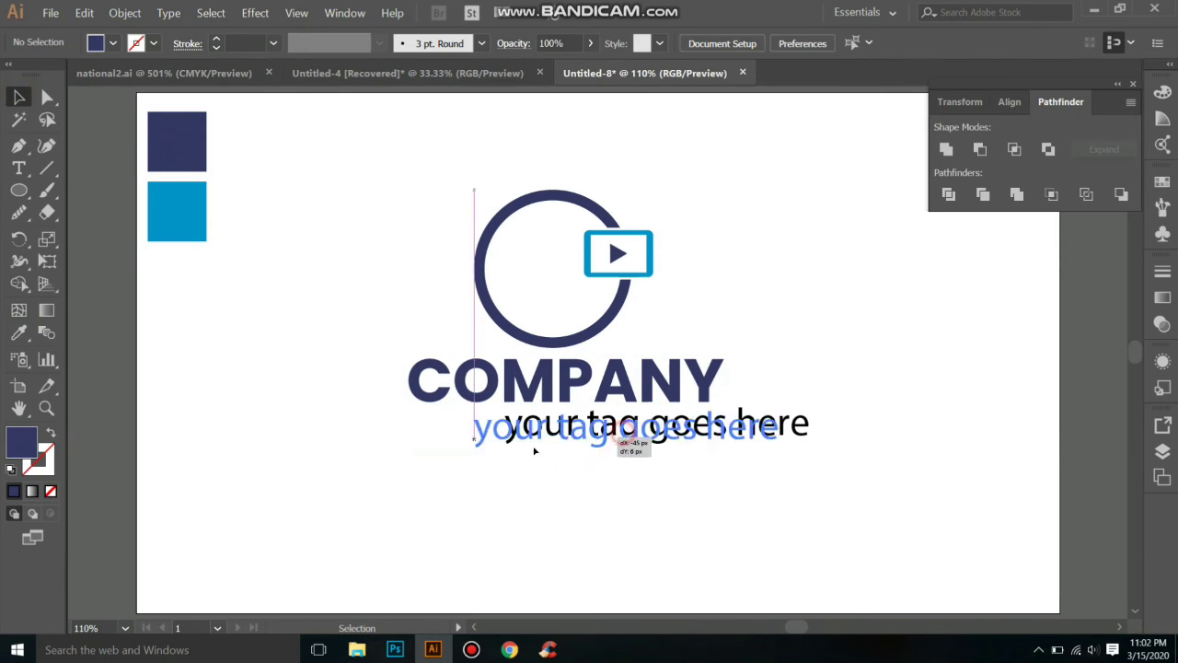
{"action": "left_click", "coordinate": [165, 11]}
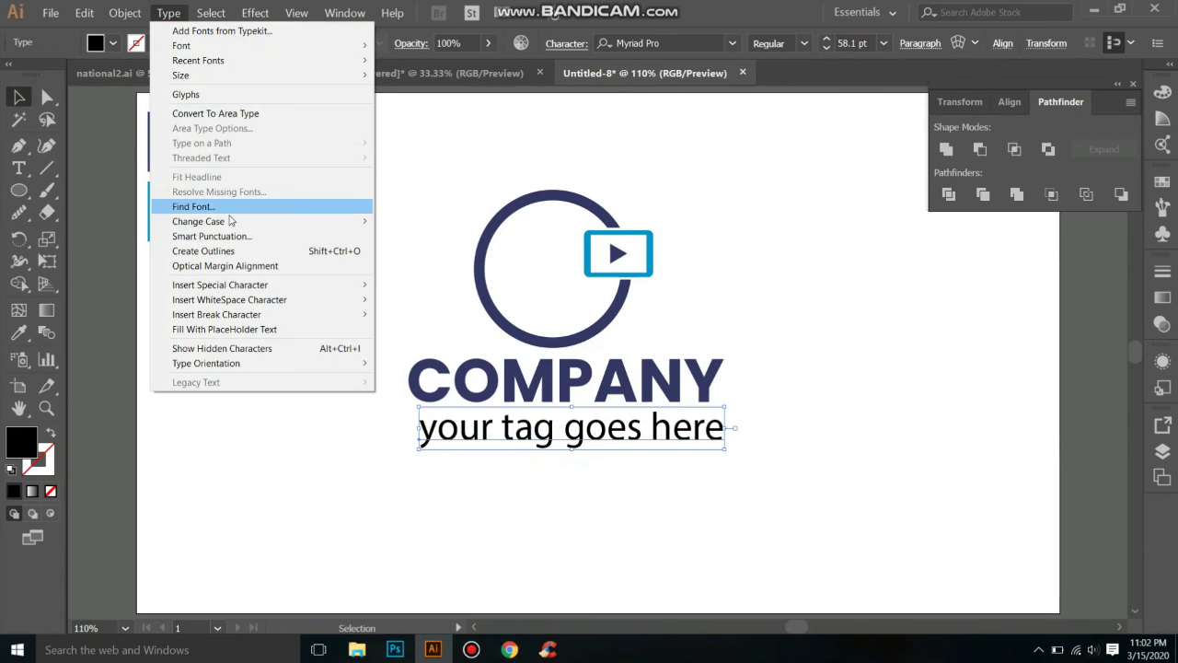
{"action": "left_click", "coordinate": [410, 250]}
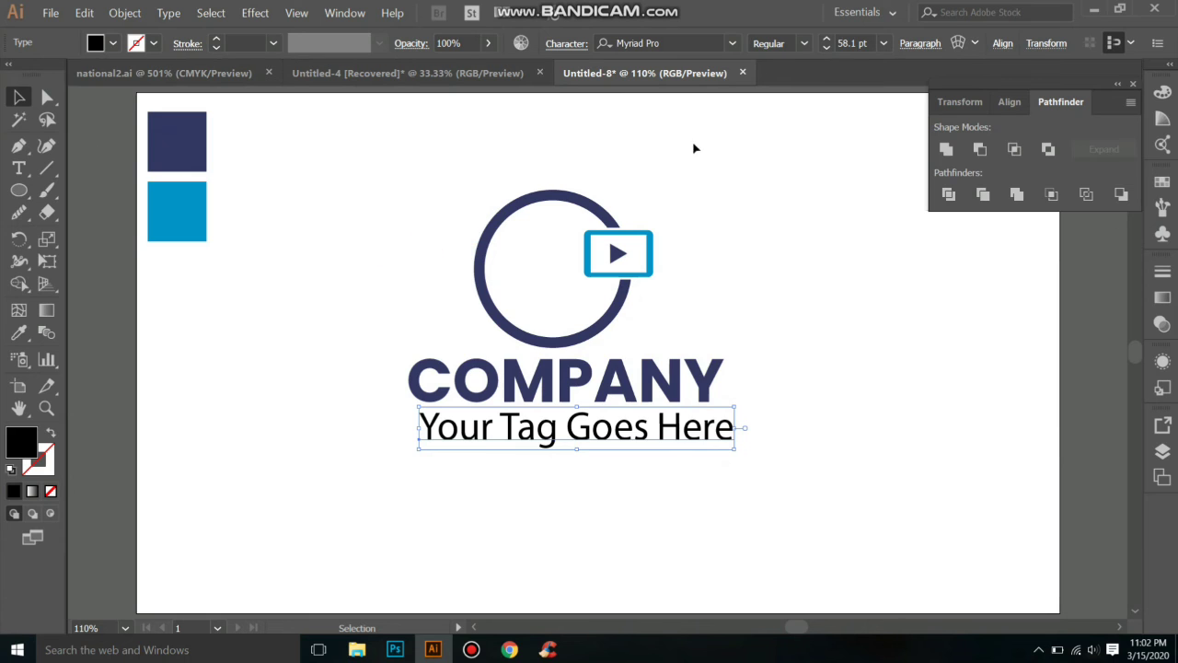
{"action": "left_click", "coordinate": [733, 43]}
{"action": "type", "text": "po"}
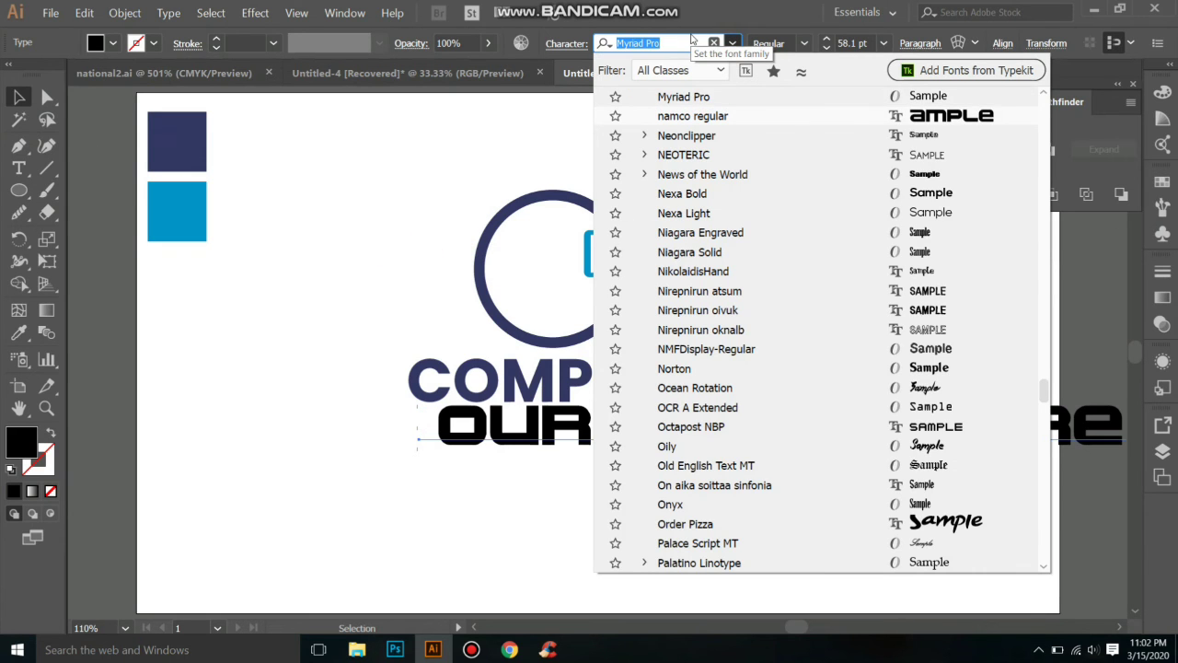
{"action": "type", "text": "pp"}
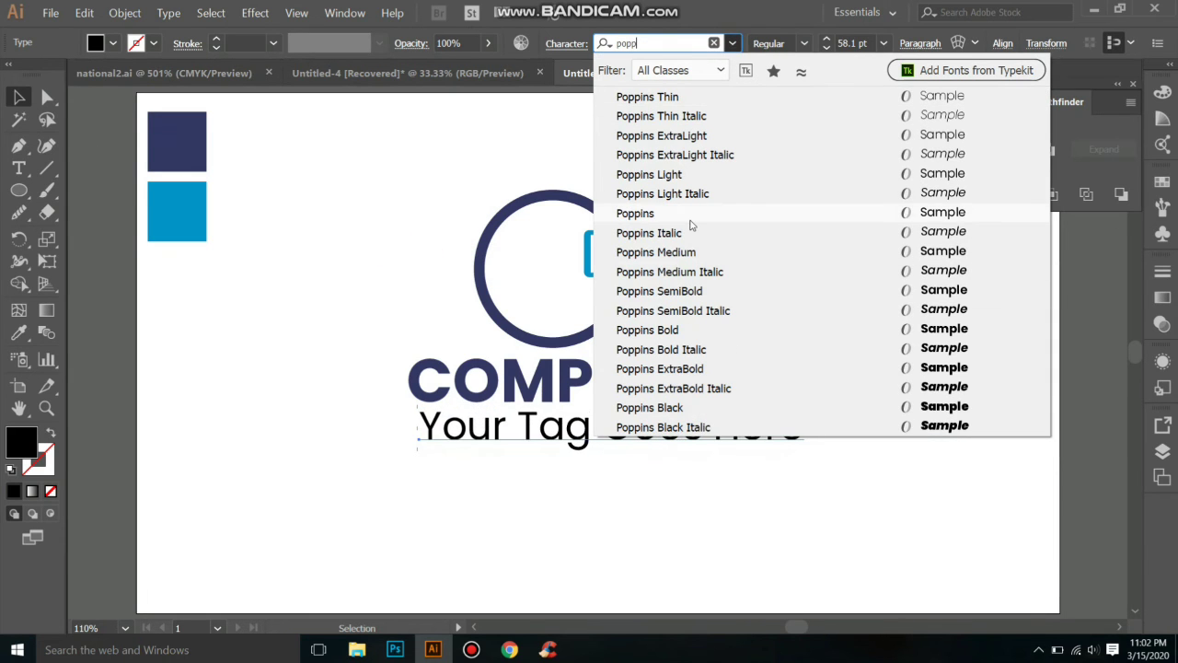
{"action": "left_click", "coordinate": [692, 253]}
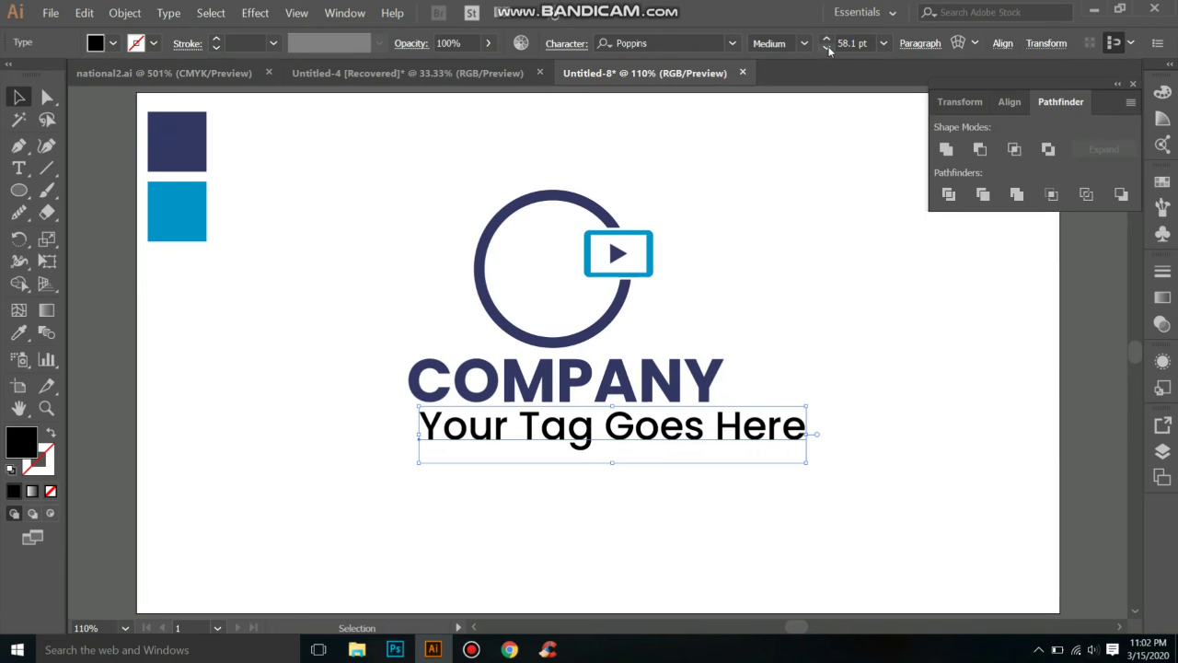
Reduce the tagline to 38 pt, nudge it up and set its tracking to 100
{"action": "left_click", "coordinate": [826, 47]}
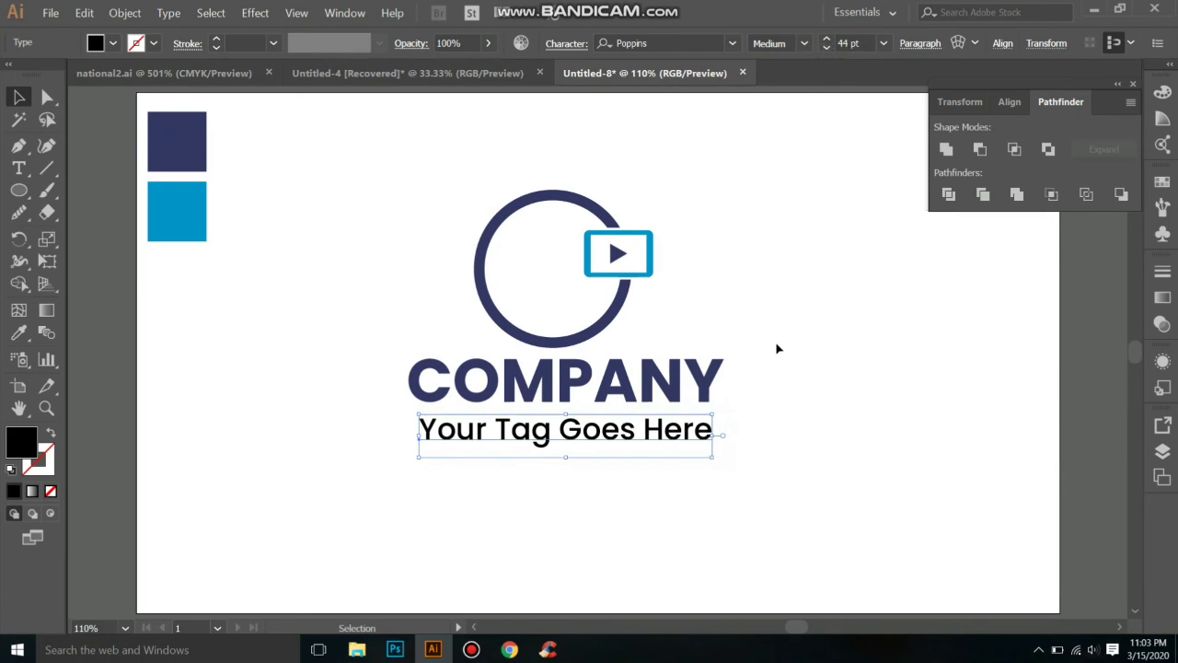
{"action": "key", "text": "Up"}
{"action": "key", "text": "Up"}
{"action": "key", "text": "Up"}
{"action": "key", "text": "Up"}
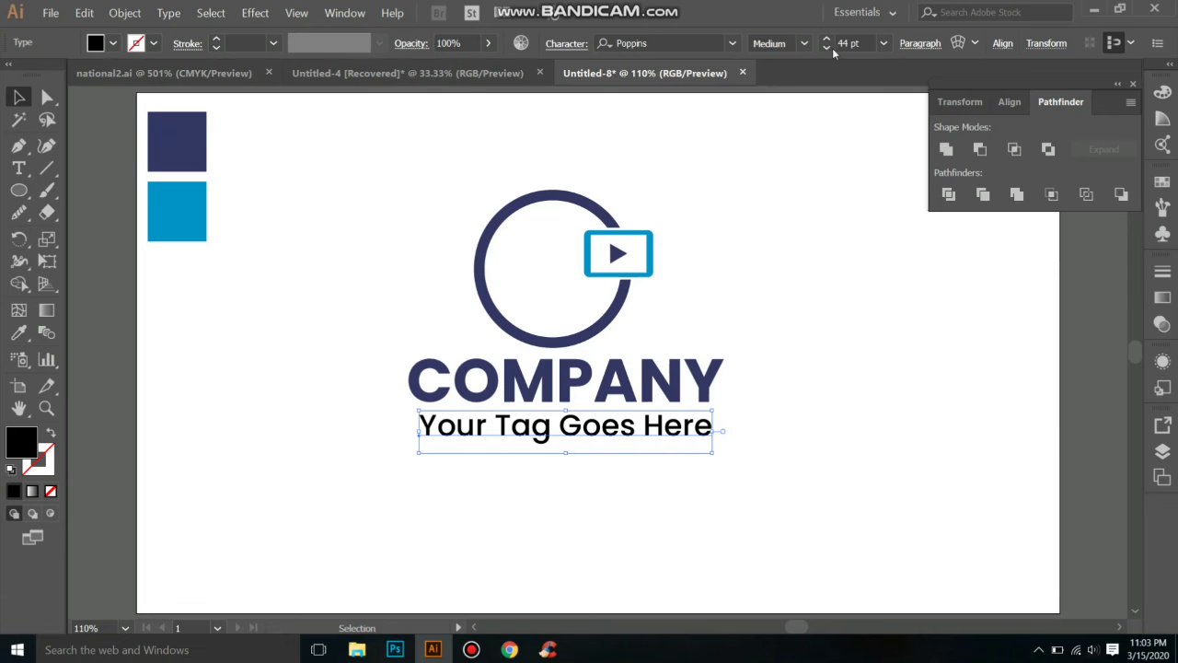
{"action": "left_click", "coordinate": [826, 48]}
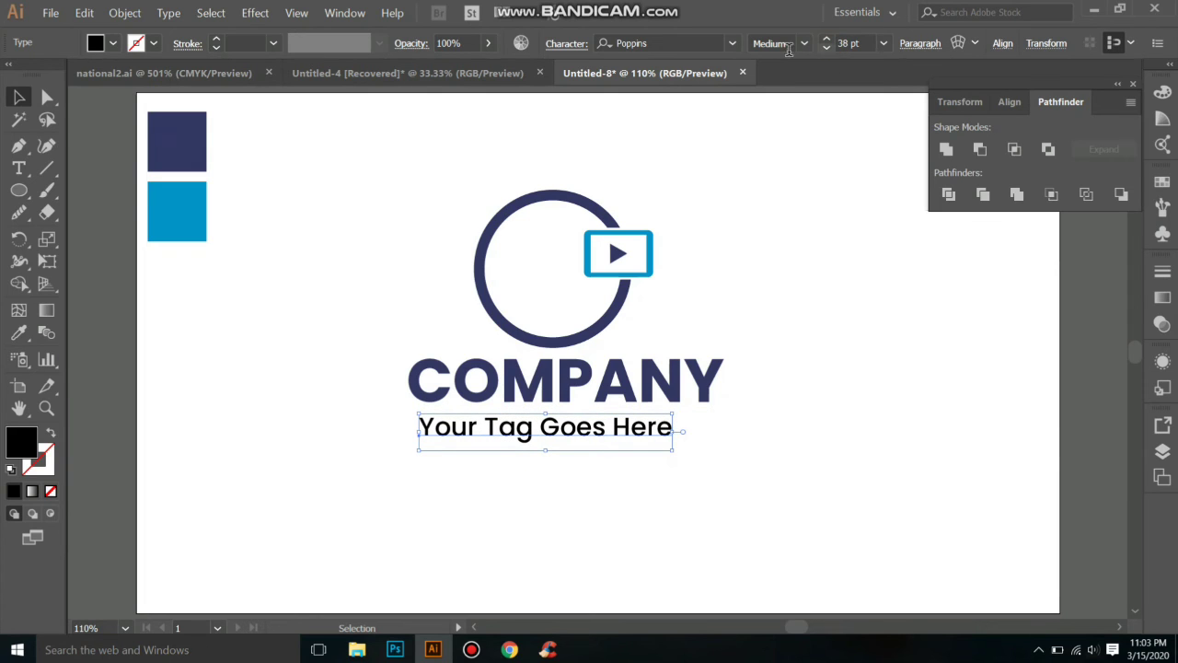
{"action": "left_click", "coordinate": [567, 44]}
{"action": "left_click", "coordinate": [546, 177]}
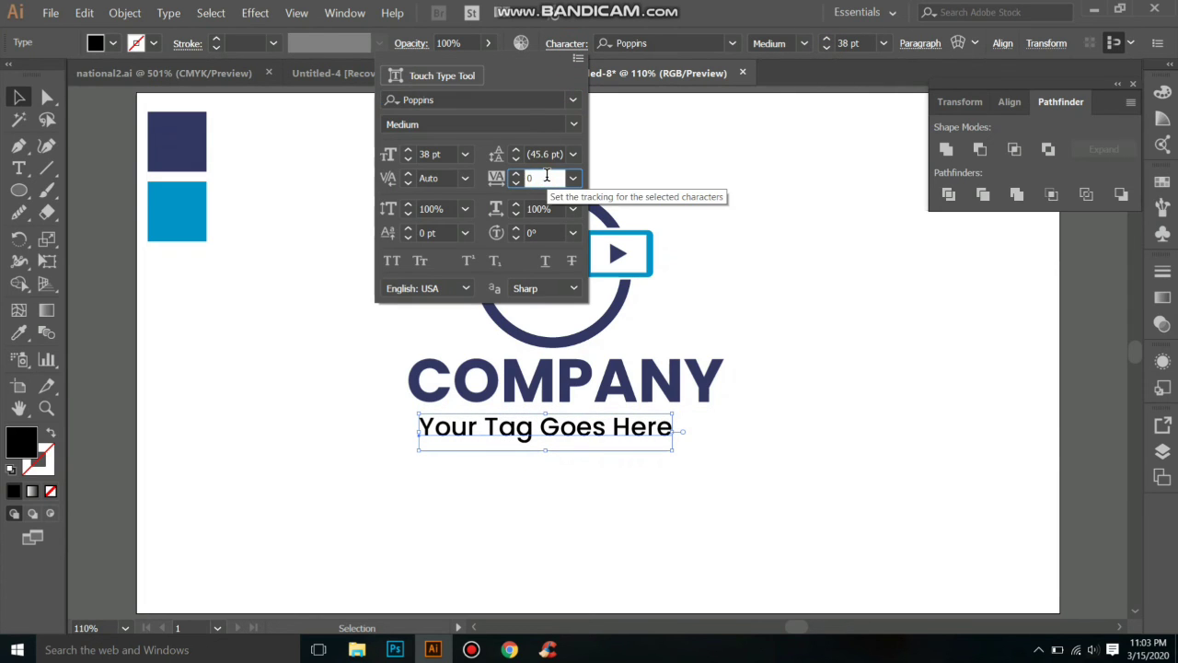
{"action": "key", "text": "Return"}
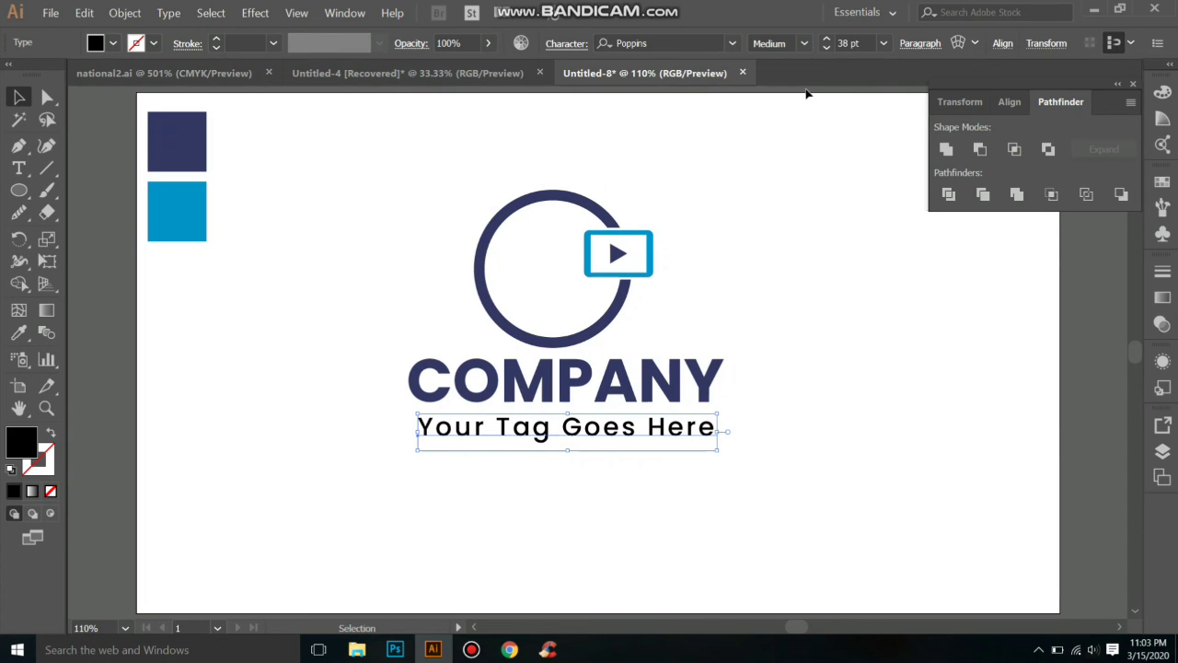
{"action": "left_click", "coordinate": [118, 15]}
Expand the tagline to outlines and fill it with the play icon's blue
{"action": "left_click", "coordinate": [142, 157]}
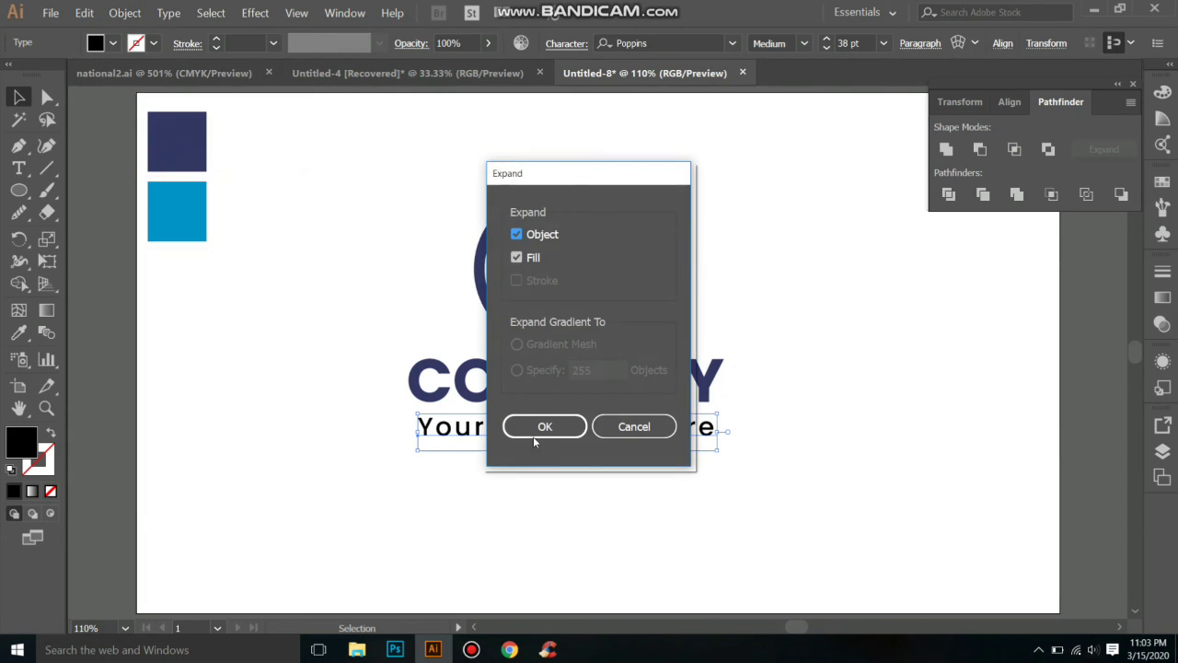
{"action": "left_click", "coordinate": [542, 426]}
{"action": "left_click", "coordinate": [24, 336]}
{"action": "left_click", "coordinate": [652, 263]}
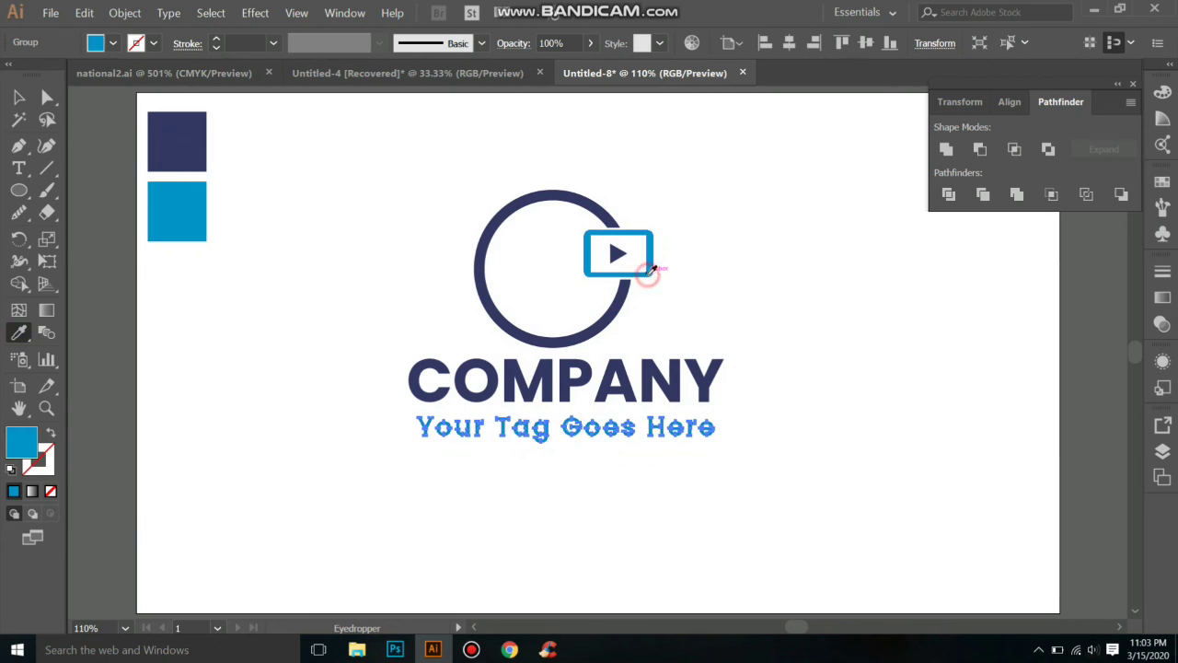
{"action": "key", "text": "v"}
{"action": "left_click", "coordinate": [367, 336]}
Group the circle, COMPANY and tagline into one logo
{"action": "left_click_drag", "start_coordinate": [376, 163], "coordinate": [740, 501]}
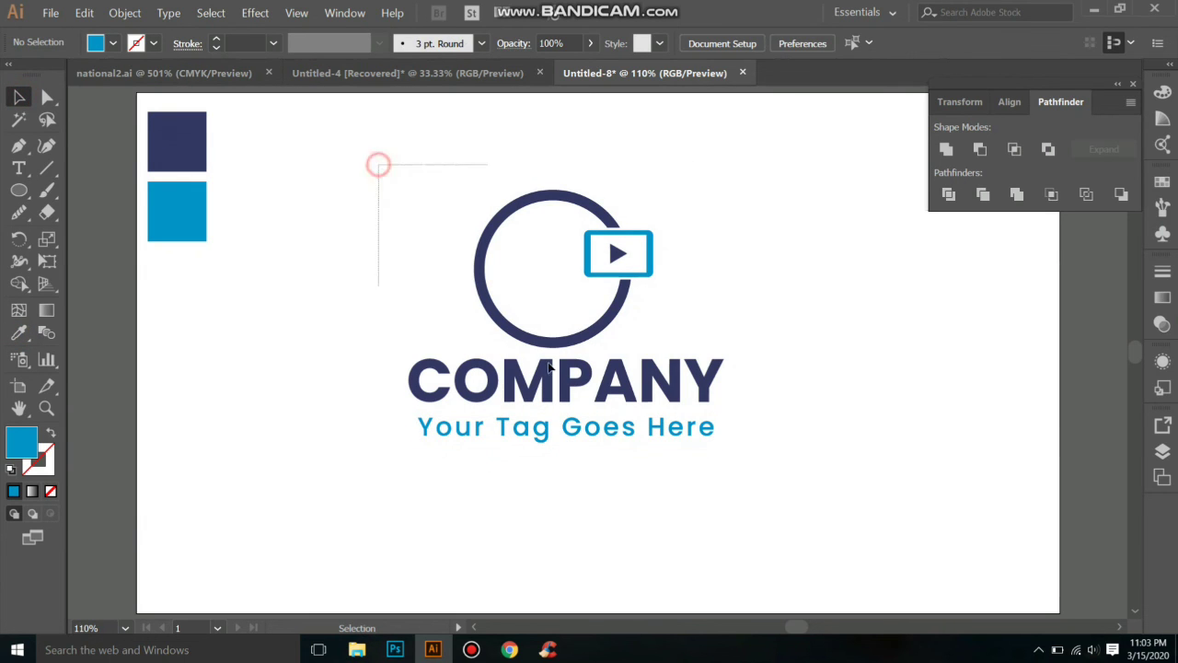
{"action": "right_click", "coordinate": [600, 329]}
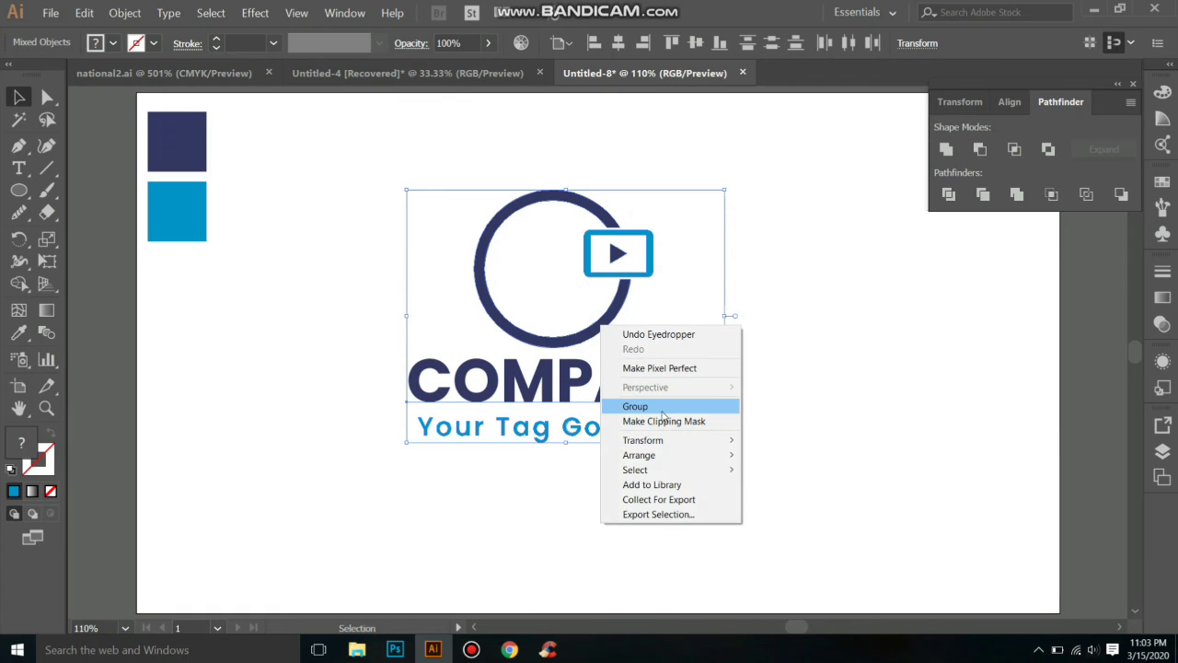
{"action": "left_click", "coordinate": [657, 408]}
{"action": "left_click", "coordinate": [779, 492]}
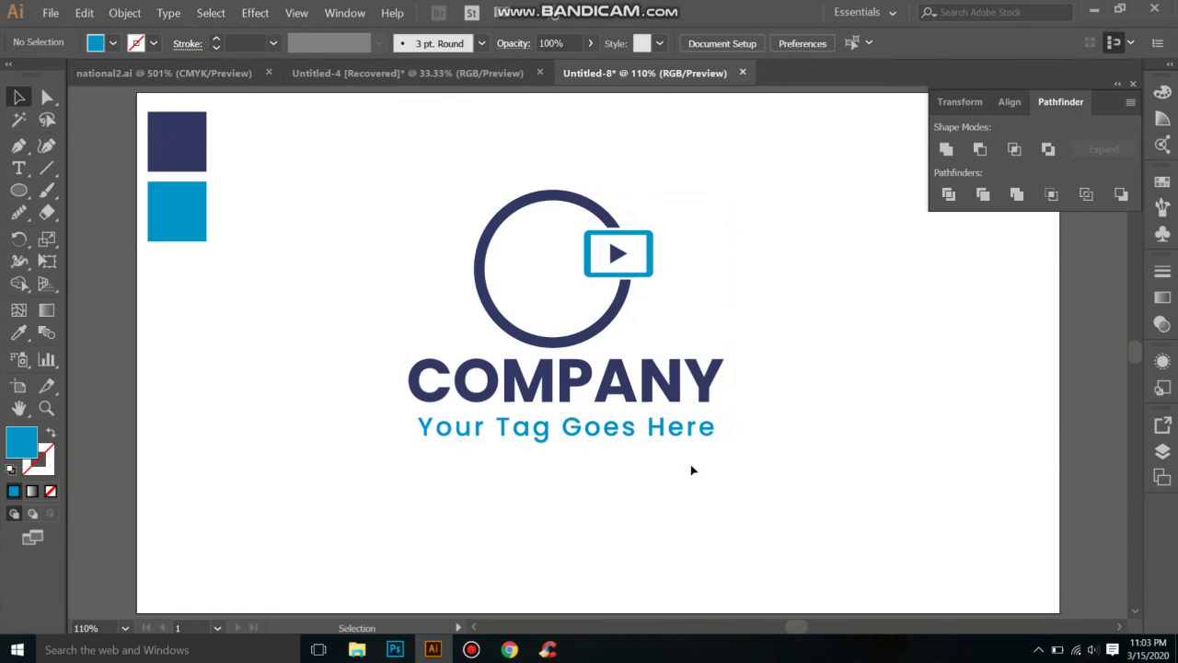
Open the Photoshop mockup's logo placeholder, delete the old logo and drag the new logo in
{"action": "left_click", "coordinate": [395, 650]}
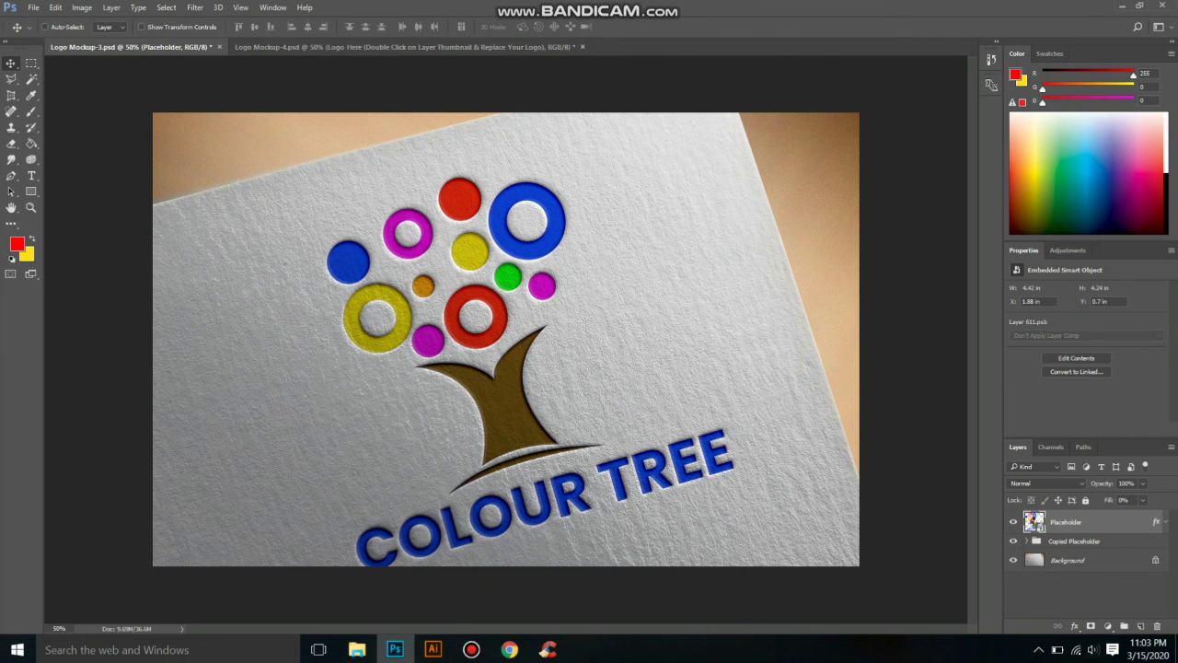
{"action": "double_click", "coordinate": [1034, 522]}
{"action": "key", "text": "Delete"}
{"action": "left_click", "coordinate": [433, 650]}
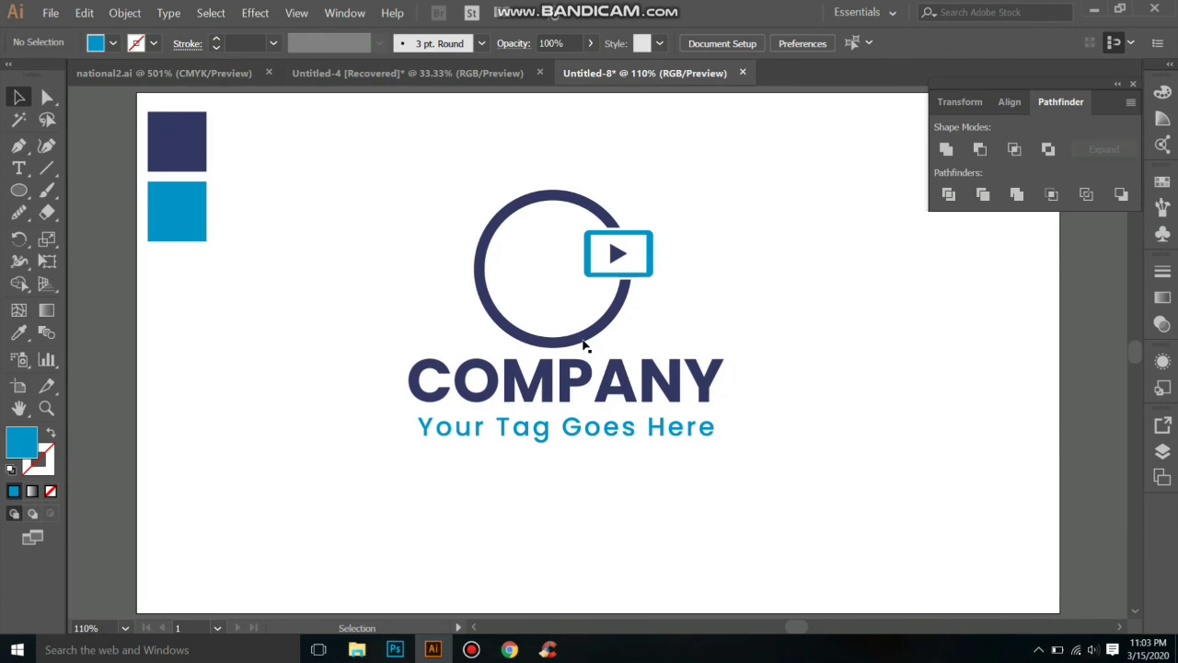
{"action": "mouse_move", "coordinate": [585, 345]}
{"action": "left_mouse_down"}
{"action": "mouse_move", "coordinate": [545, 339]}
{"action": "mouse_move", "coordinate": [556, 355]}
{"action": "left_mouse_up"}
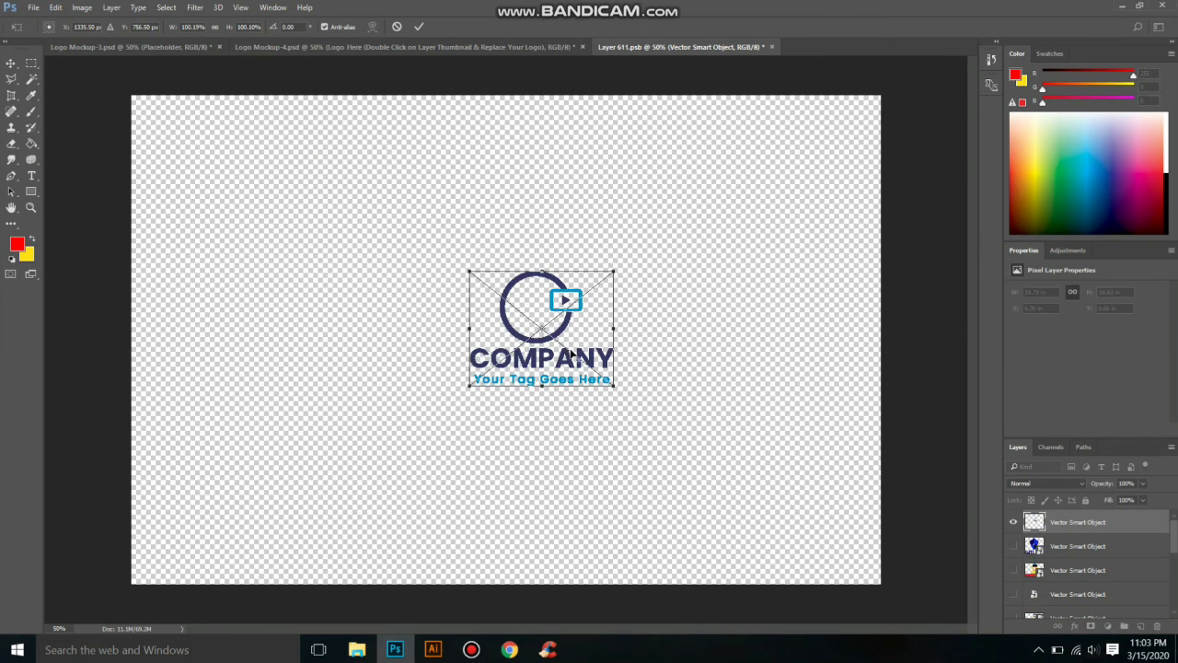
Enlarge and position the logo to fill the placeholder, then commit, save and close it
{"action": "left_click_drag", "start_coordinate": [617, 389], "coordinate": [693, 458]}
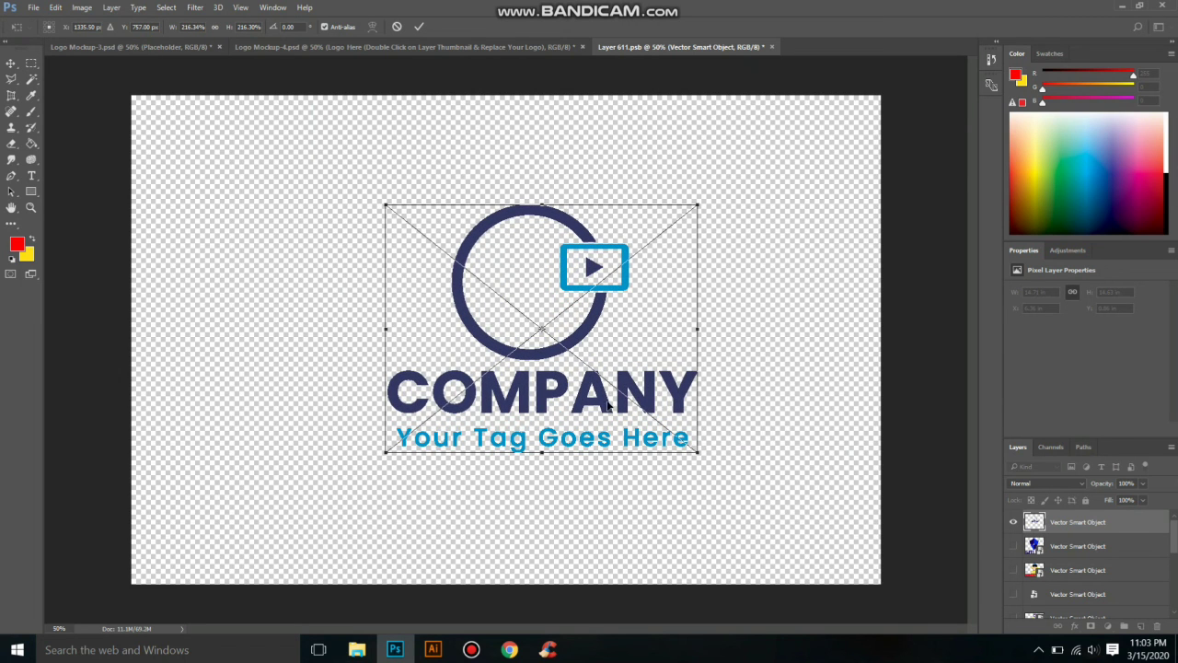
{"action": "left_click_drag", "start_coordinate": [607, 405], "coordinate": [564, 371]}
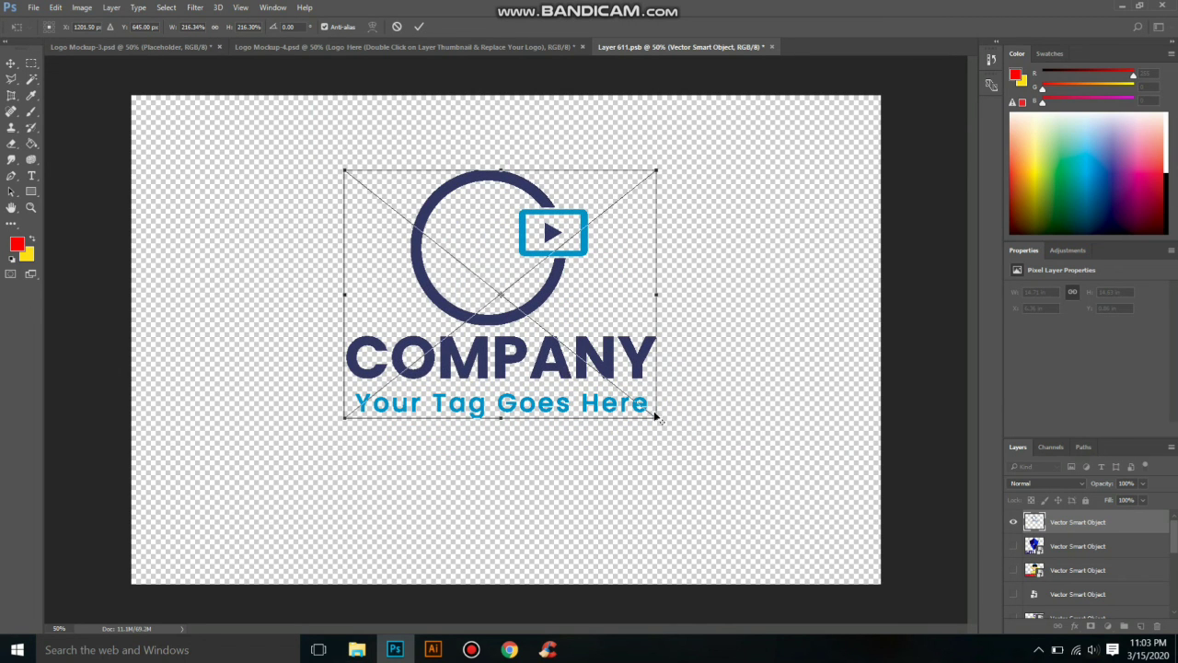
{"action": "left_click_drag", "start_coordinate": [656, 417], "coordinate": [697, 442]}
{"action": "key", "text": "Return"}
{"action": "key", "text": "ctrl+s"}
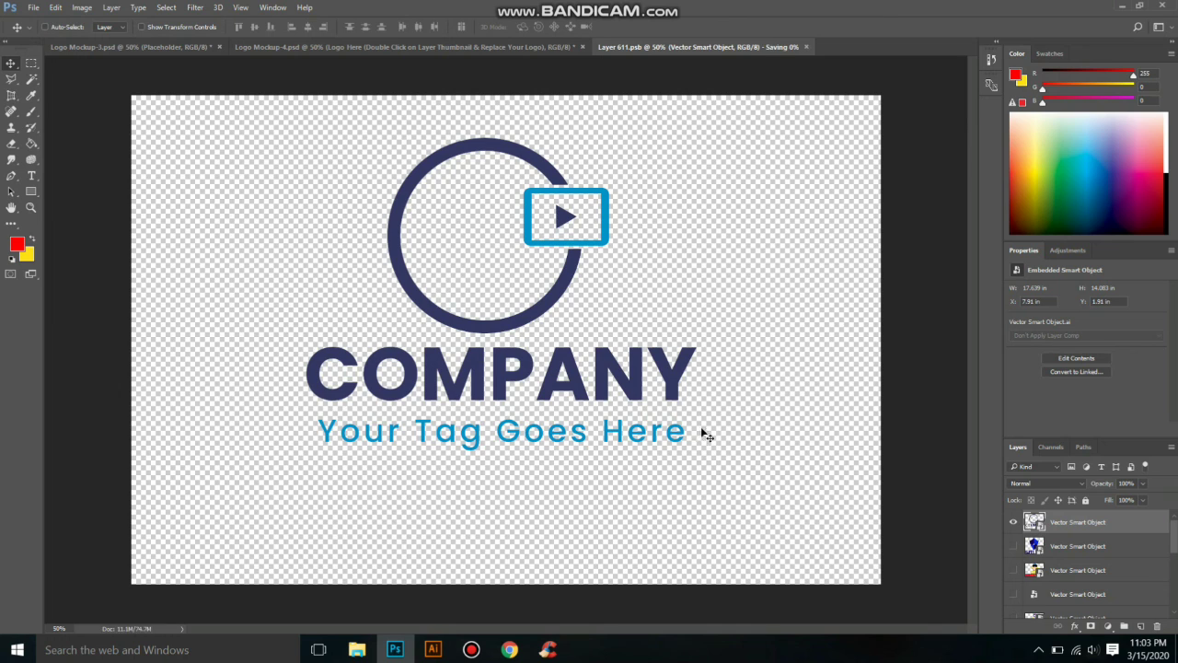
{"action": "left_click", "coordinate": [767, 47]}
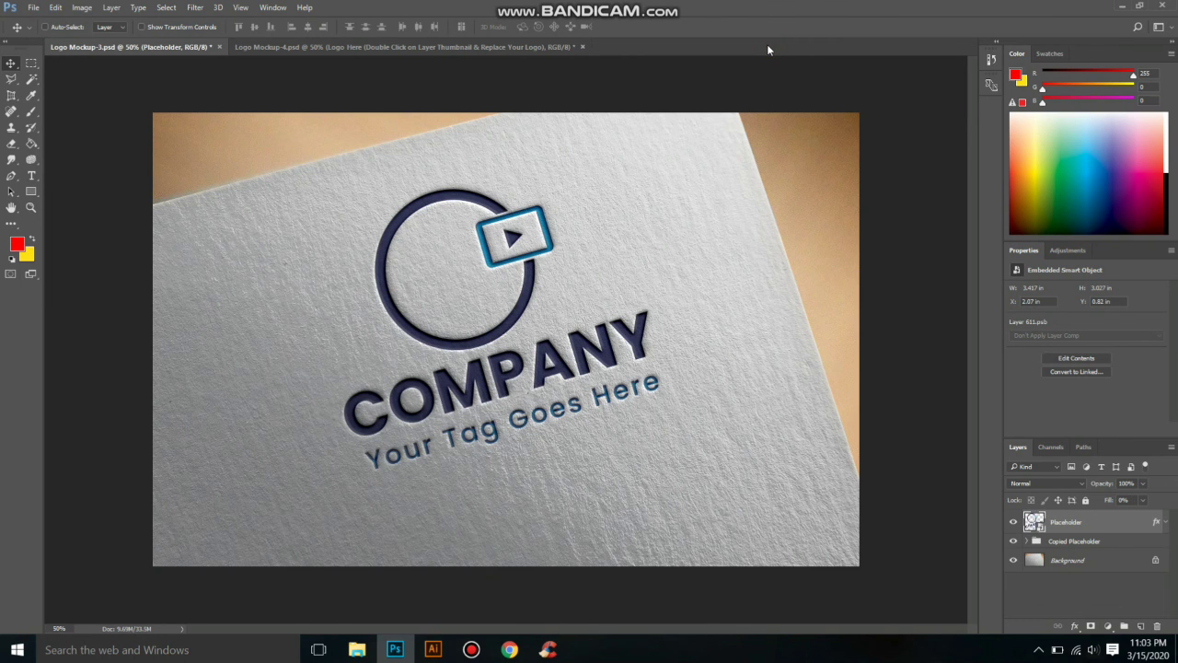